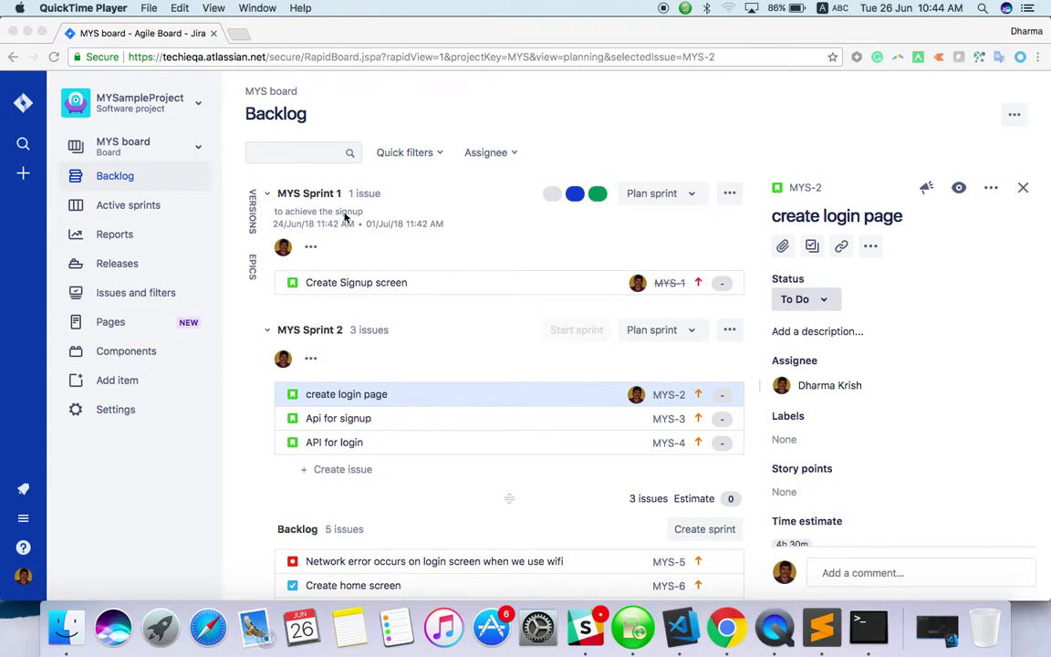
scroll(447, 342, "down", 3)
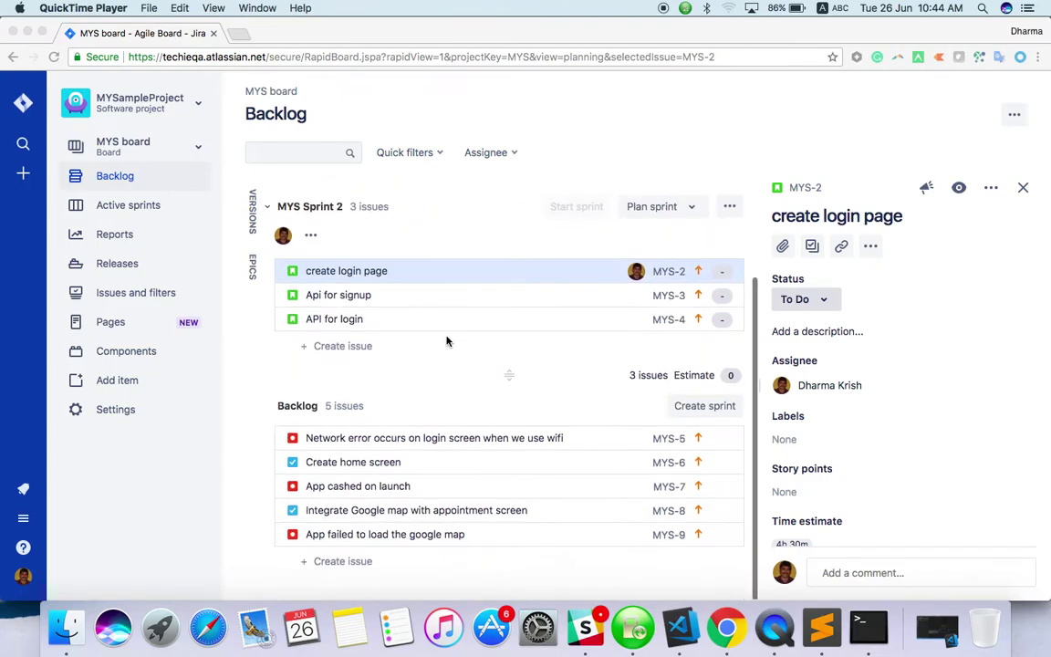
scroll(447, 341, "up", 3)
scroll(447, 341, "down", 3)
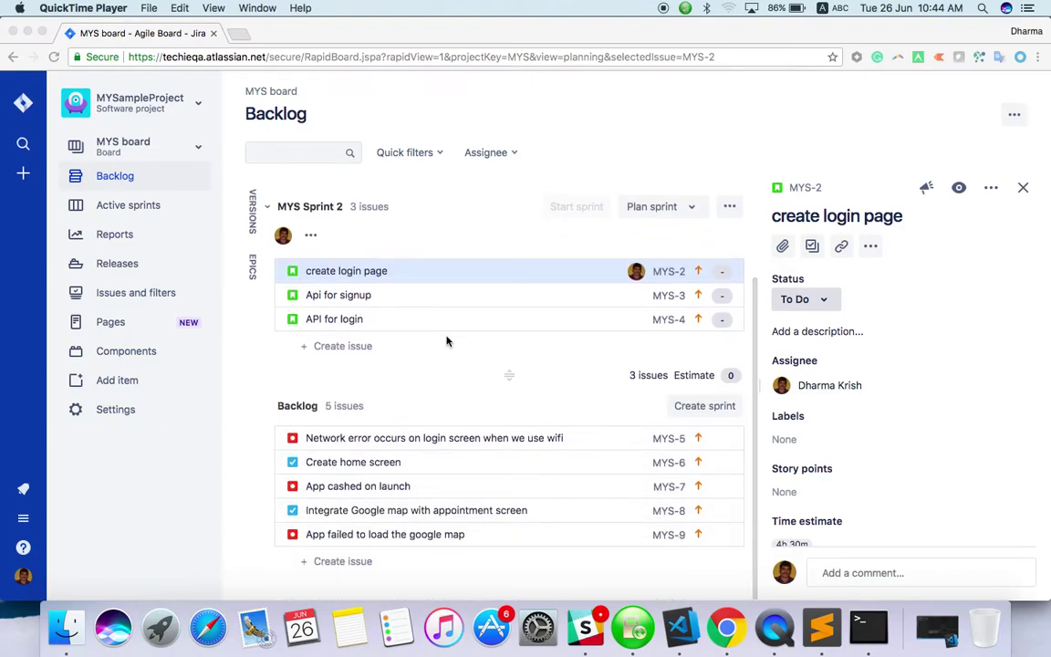
scroll(448, 342, "up", 3)
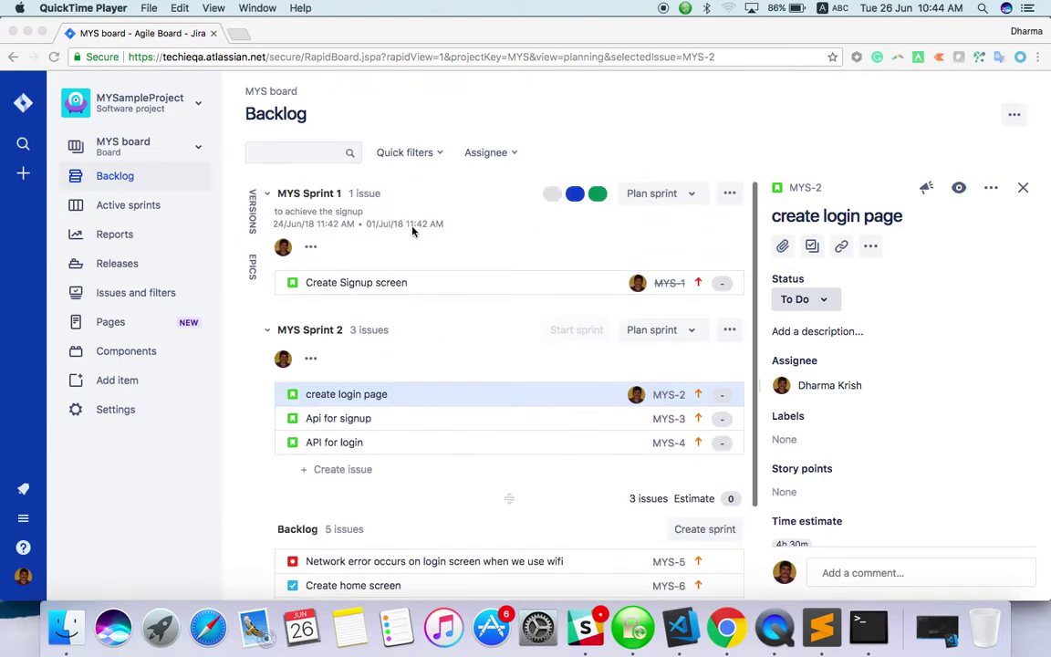
Step: Open the active sprint board and complete MYS Sprint 1
left_click(133, 205)
left_click(121, 211)
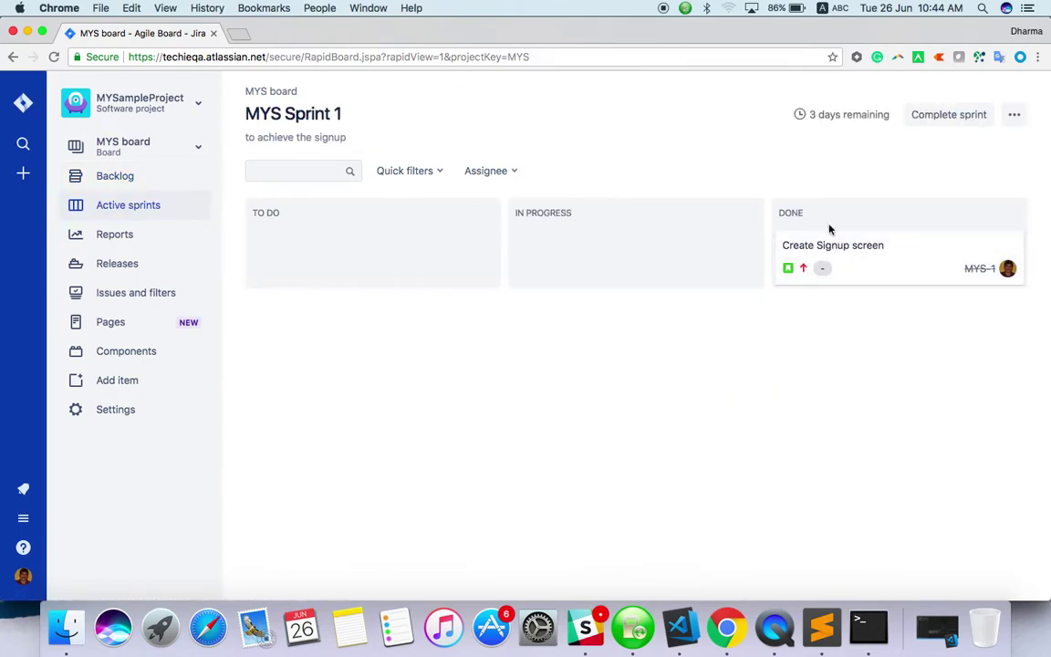
left_click(947, 115)
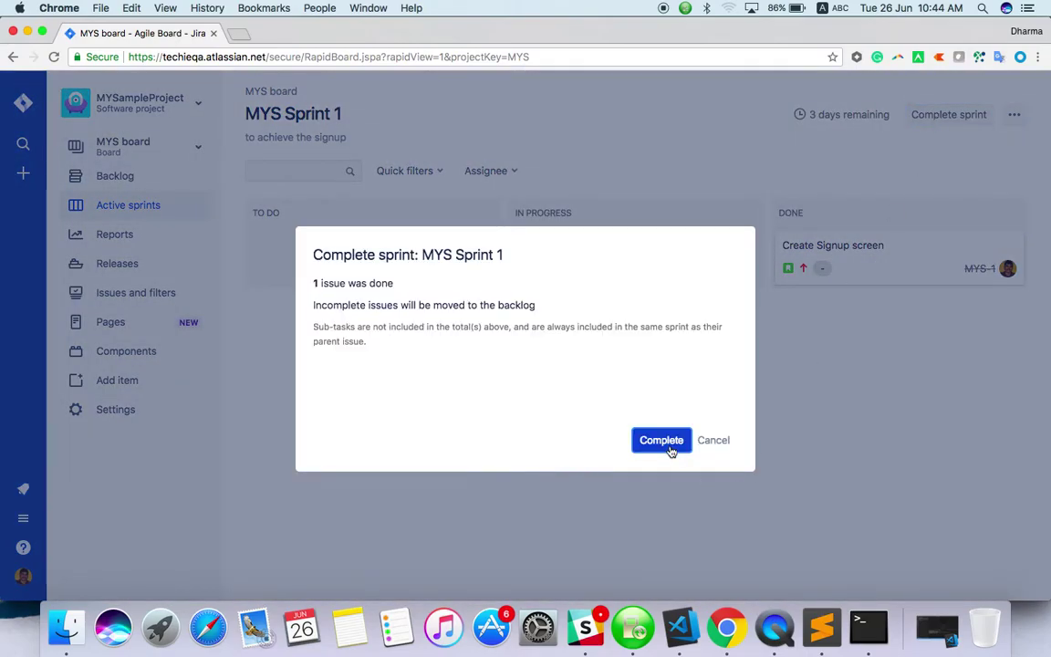
left_click(664, 444)
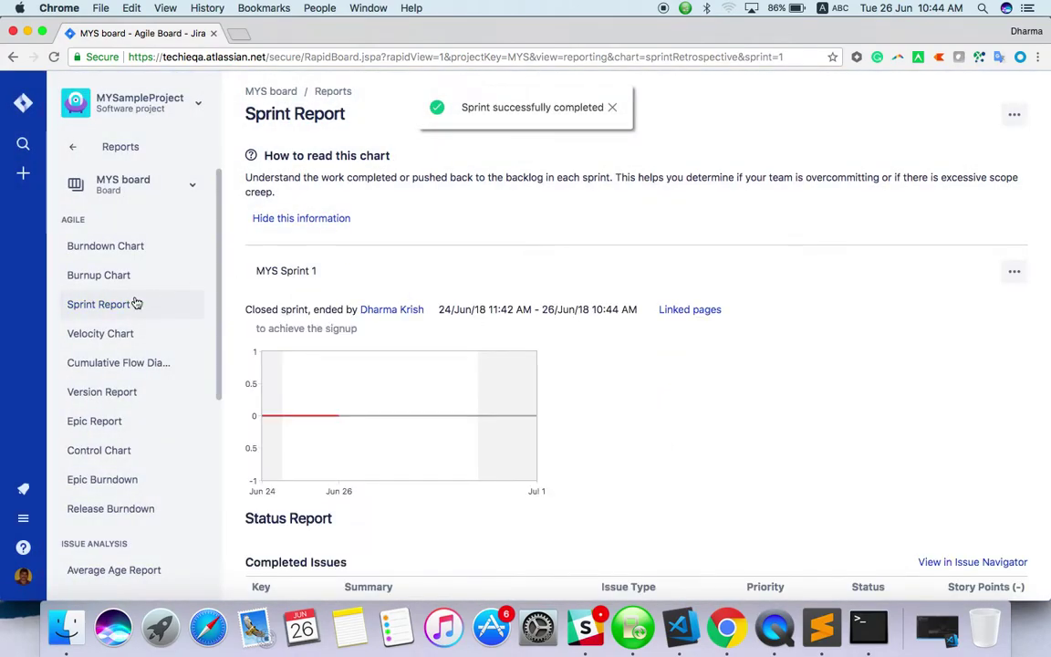
Step: Leave the sprint report and return to the MYS board's backlog
left_click(76, 149)
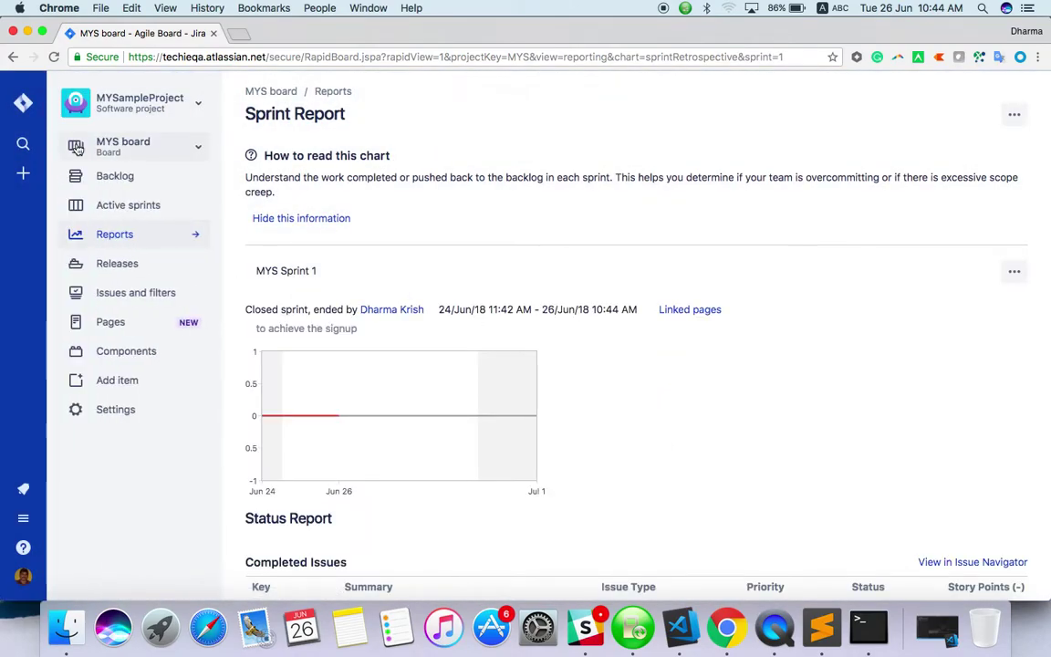
left_click(146, 206)
left_click(132, 176)
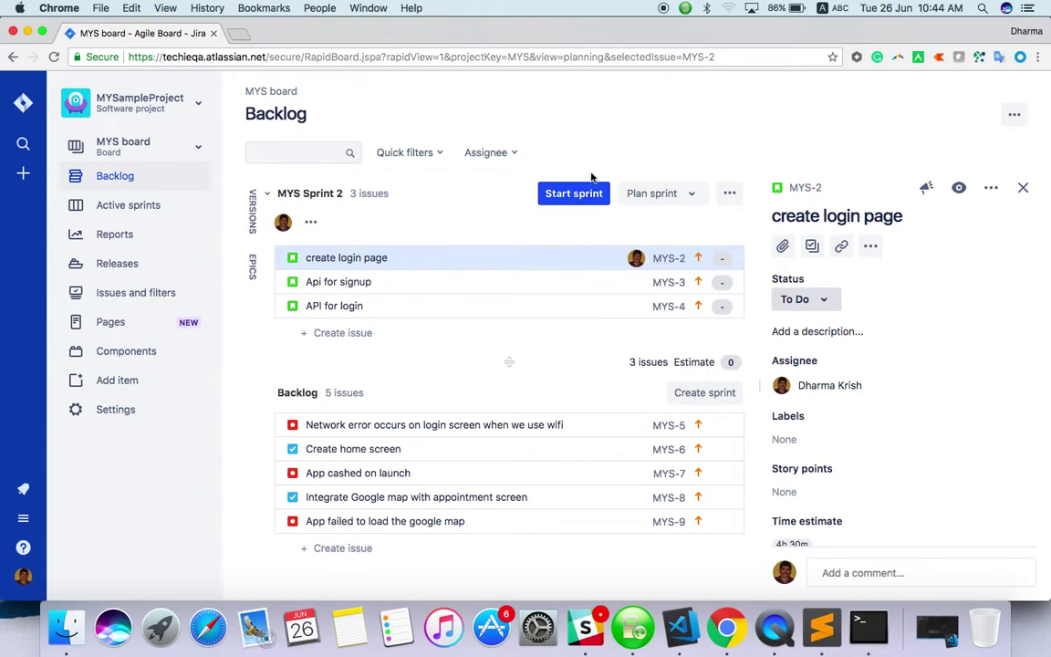
left_click(574, 194)
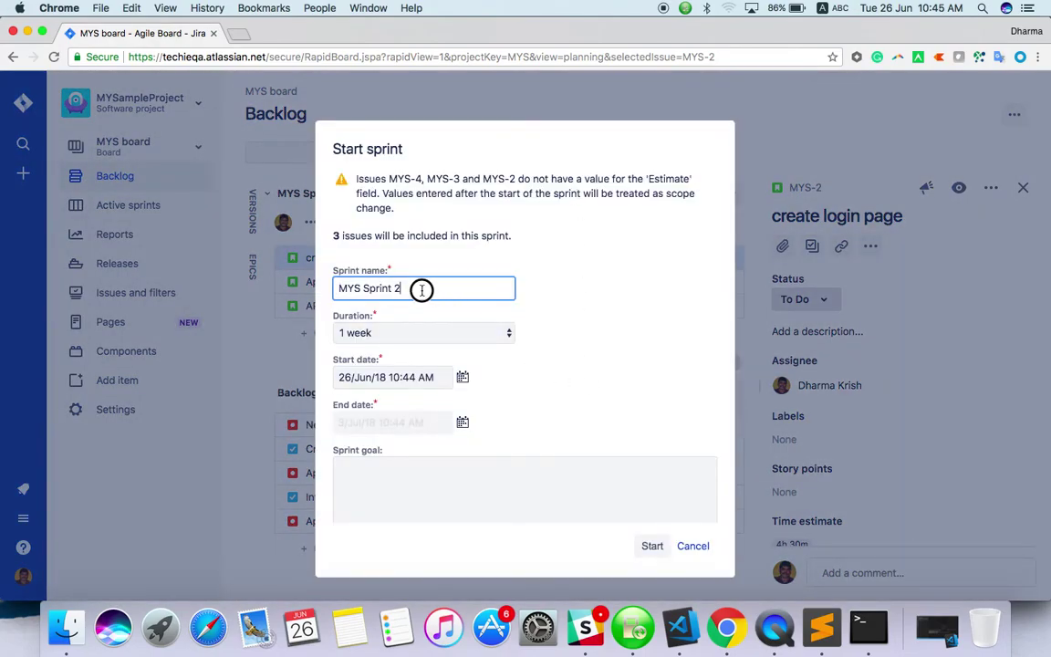
left_click_drag(406, 288, 332, 287)
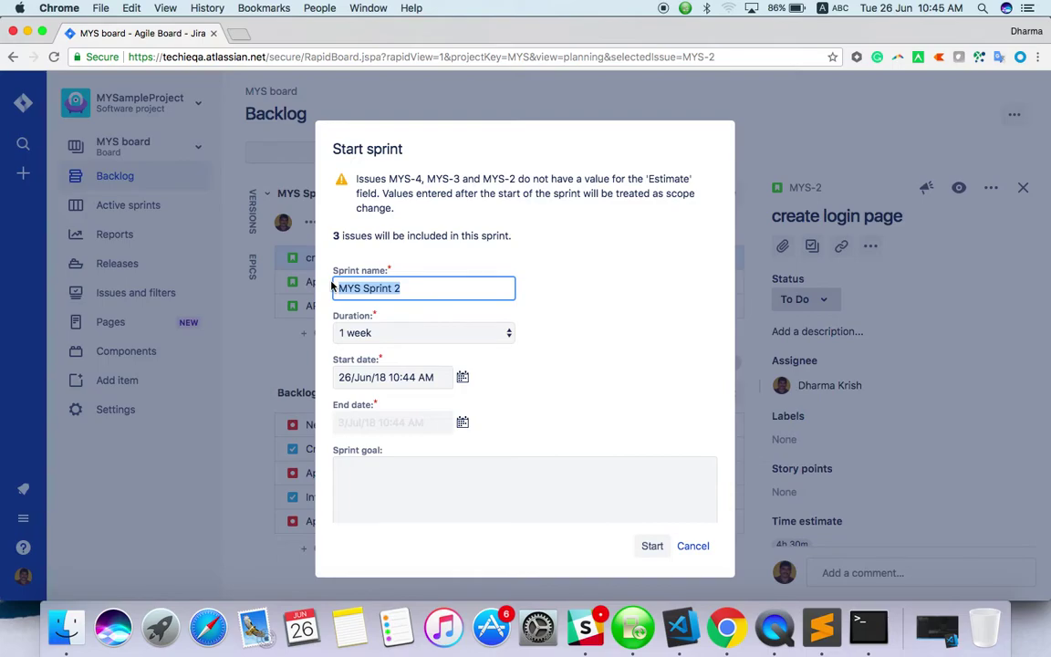
type("Release-2")
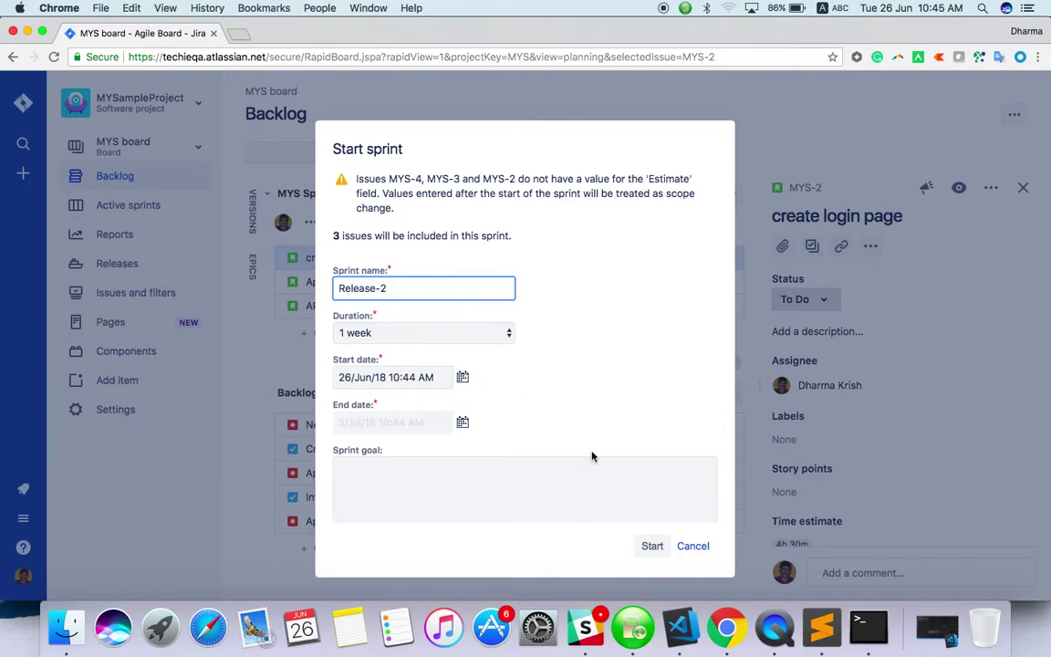
left_click(507, 332)
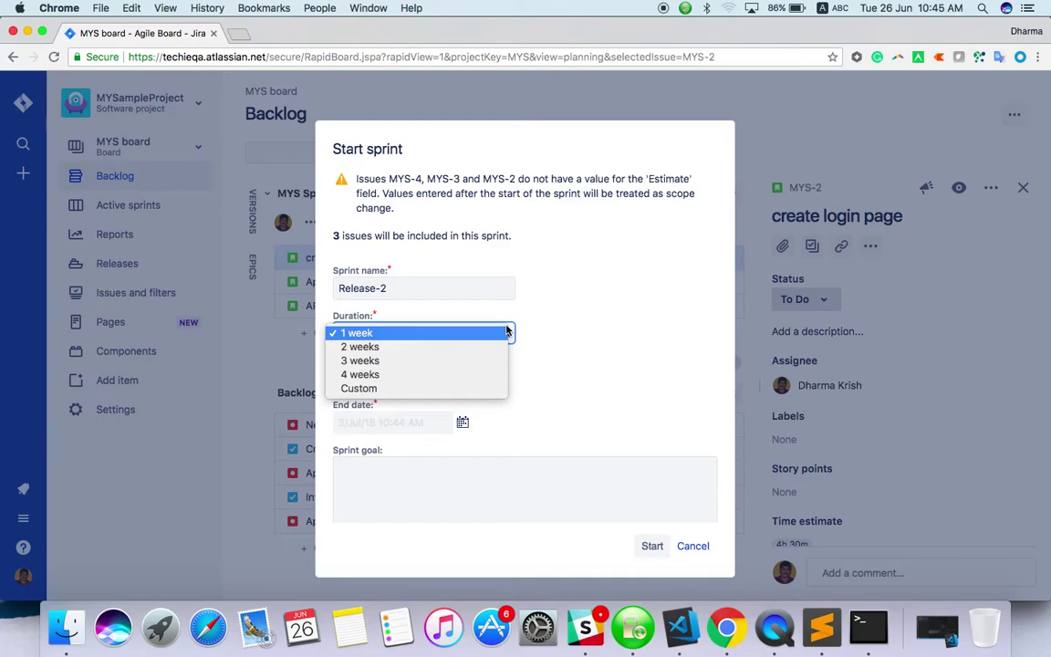
left_click(593, 324)
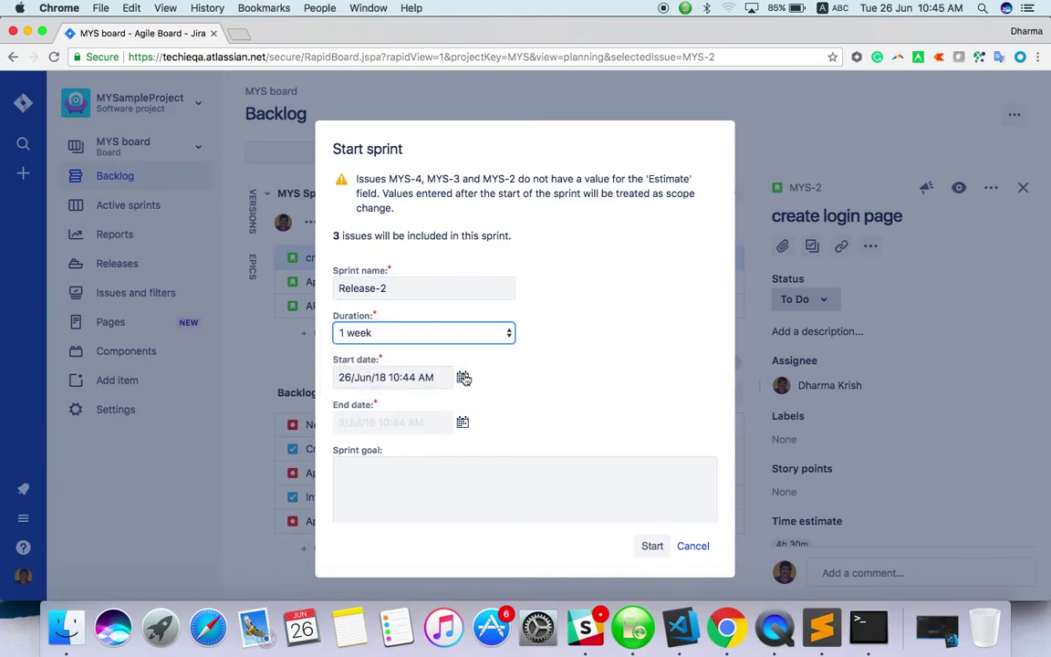
left_click(464, 378)
left_click(465, 381)
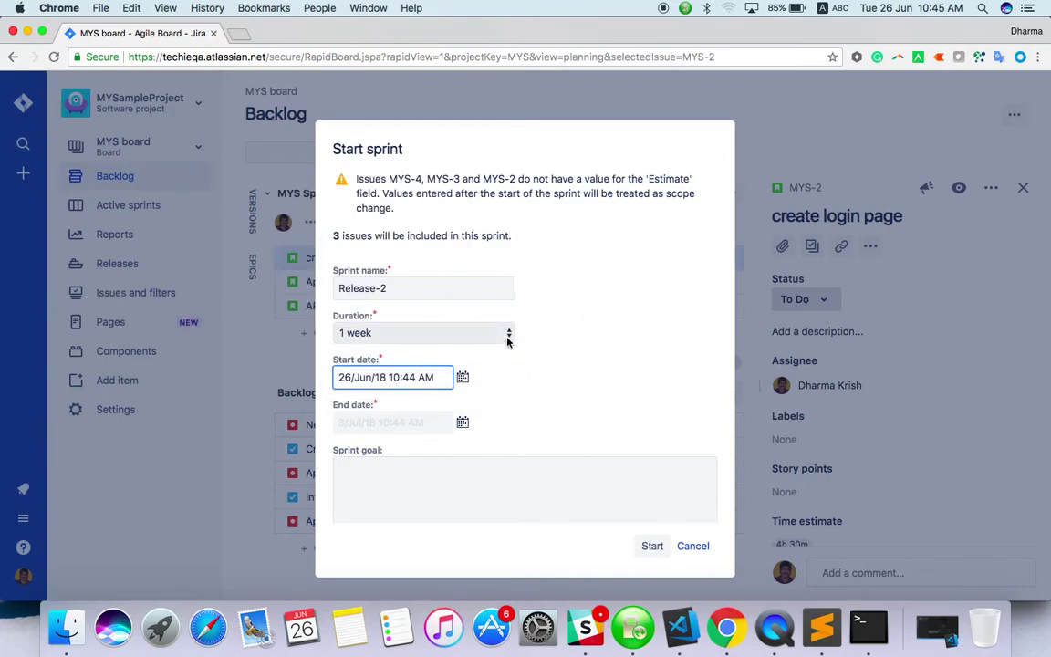
left_click(508, 339)
left_click(462, 349)
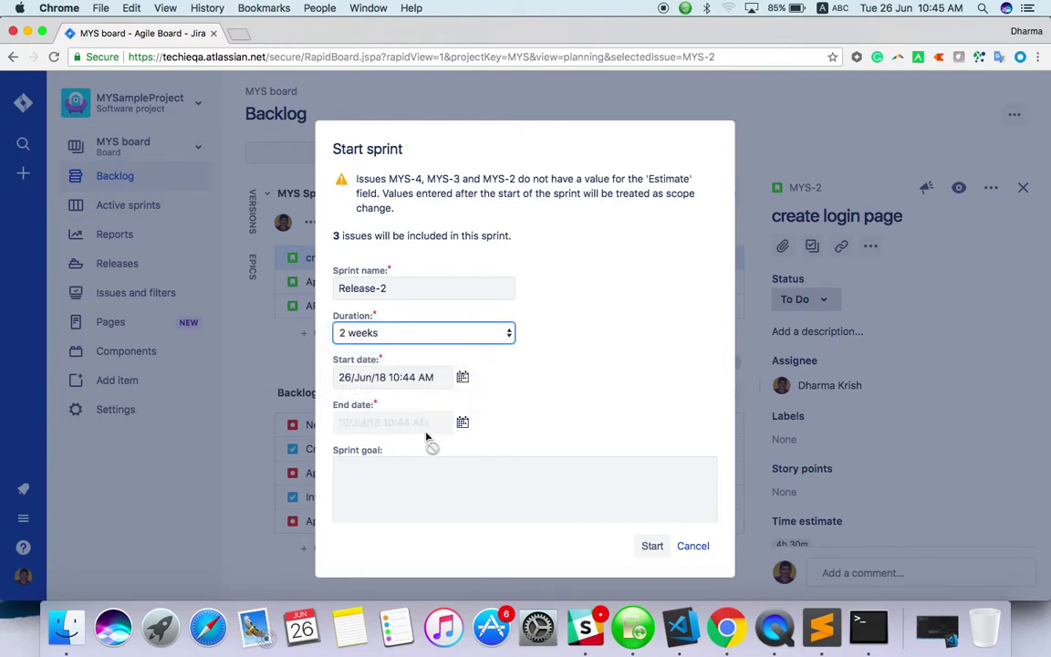
left_click(511, 337)
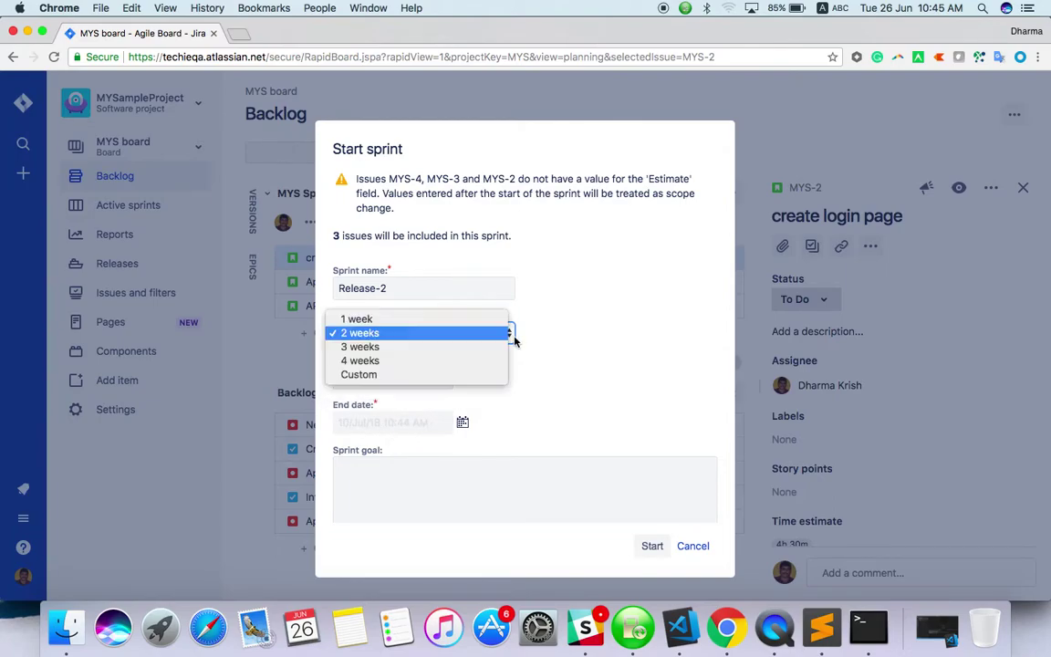
left_click(465, 319)
left_click(499, 491)
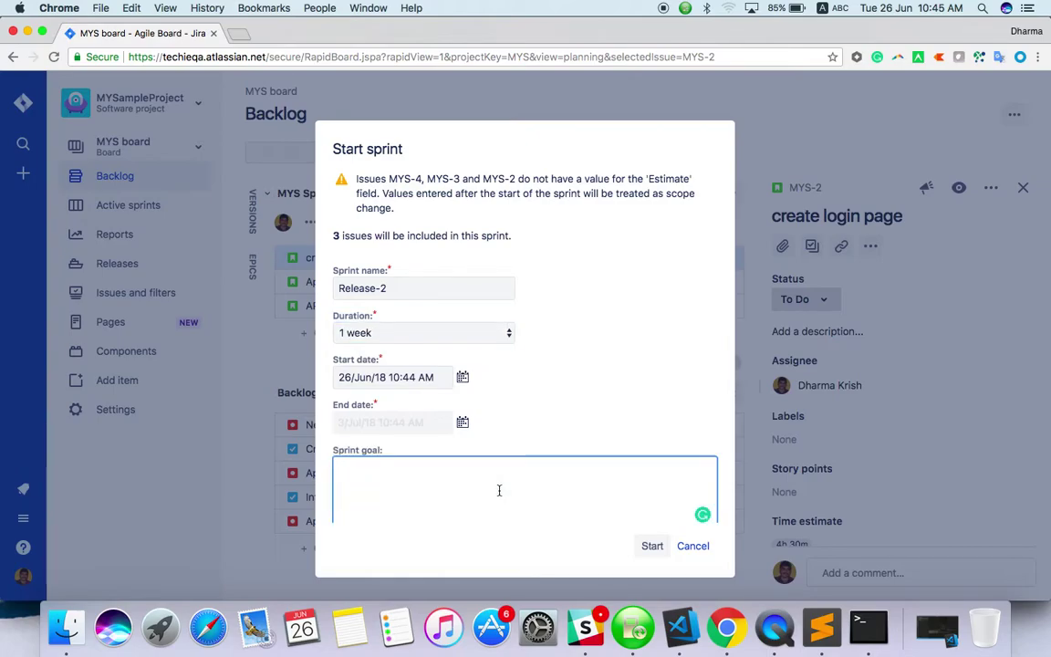
type("To relase")
key("BackSpace")
key("BackSpace")
key("BackSpace")
key("BackSpace")
key("BackSpace")
type("lease signup a")
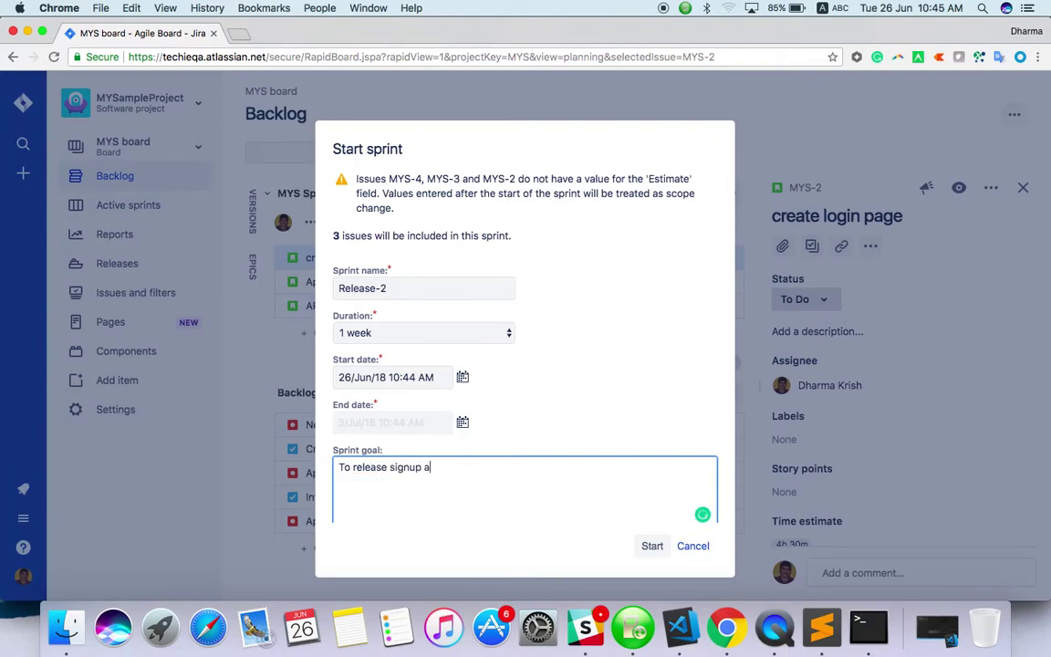
type("nd login feature")
scroll(639, 436, "down", 2)
scroll(638, 434, "up", 2)
scroll(584, 219, "down", 2)
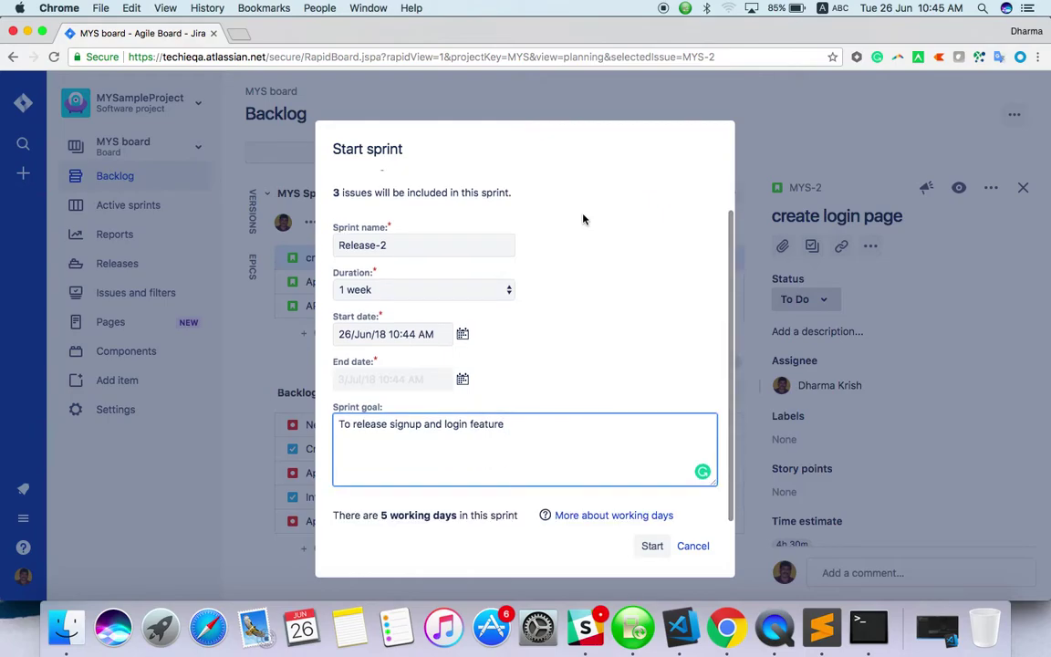
left_click(693, 547)
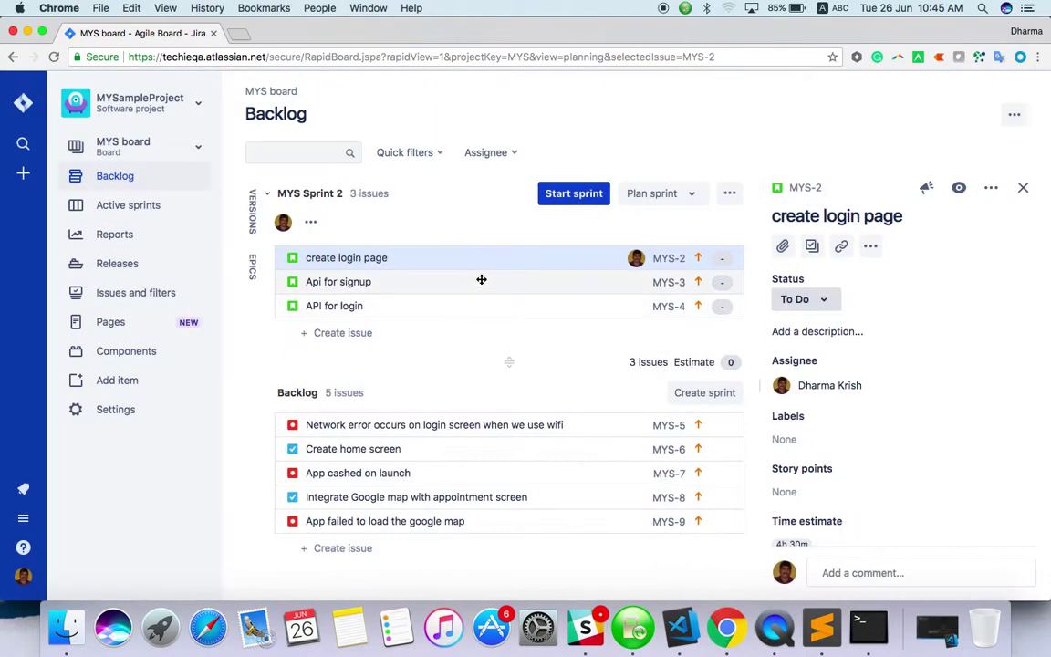
Step: Set the time estimate of the issue "Api for signup" (MYS-3) in MYS Sprint 2 to 1d
left_click(481, 281)
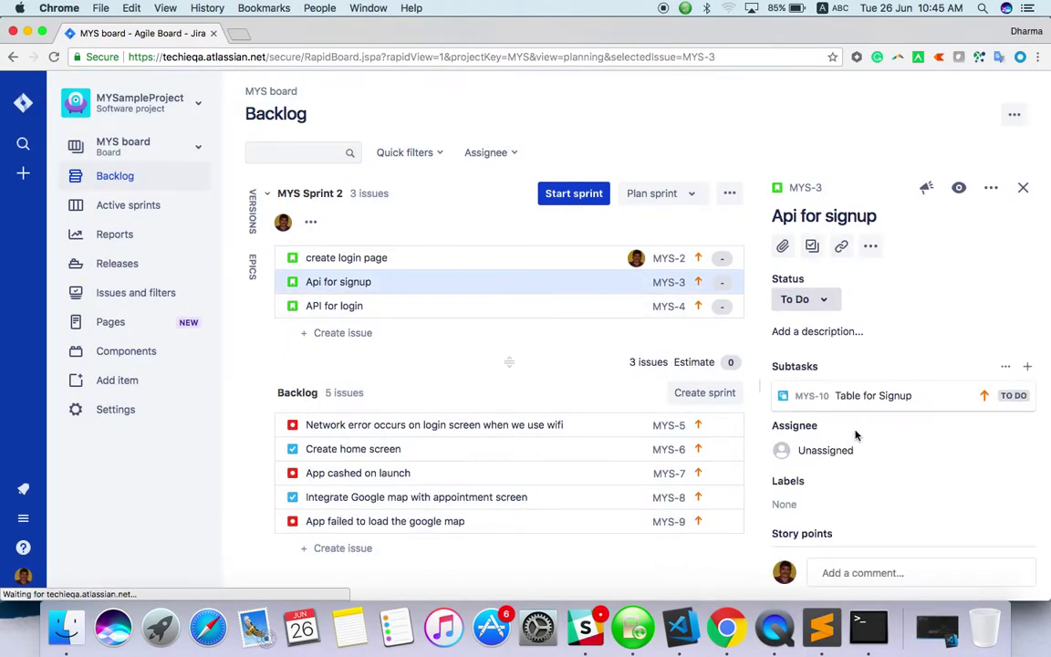
scroll(856, 435, "down", 5)
scroll(866, 381, "down", 2)
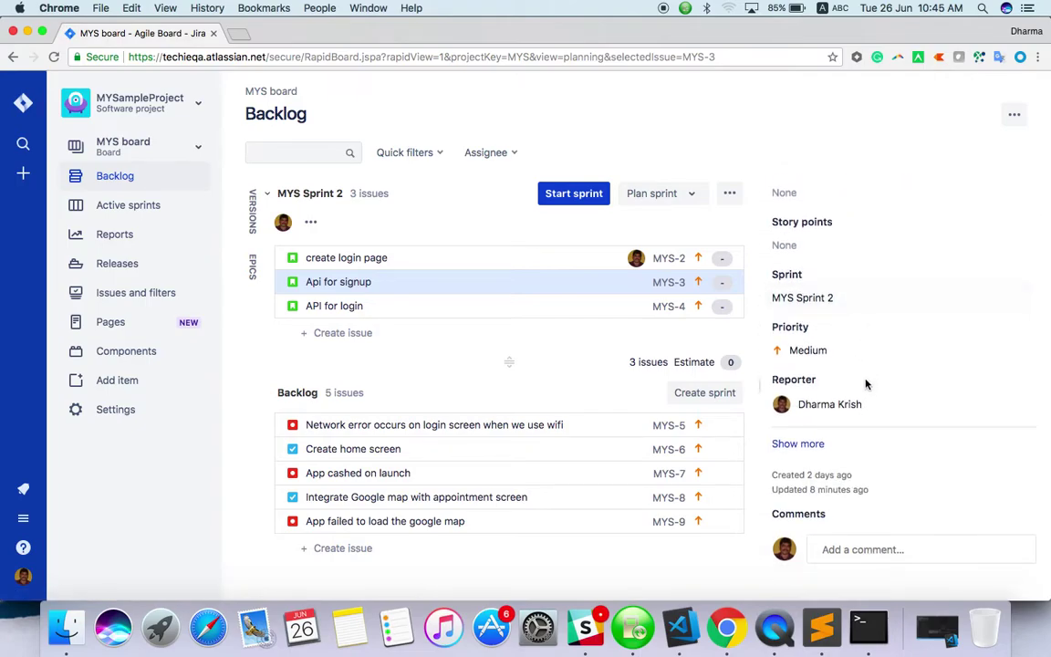
left_click(798, 444)
scroll(812, 411, "down", 1)
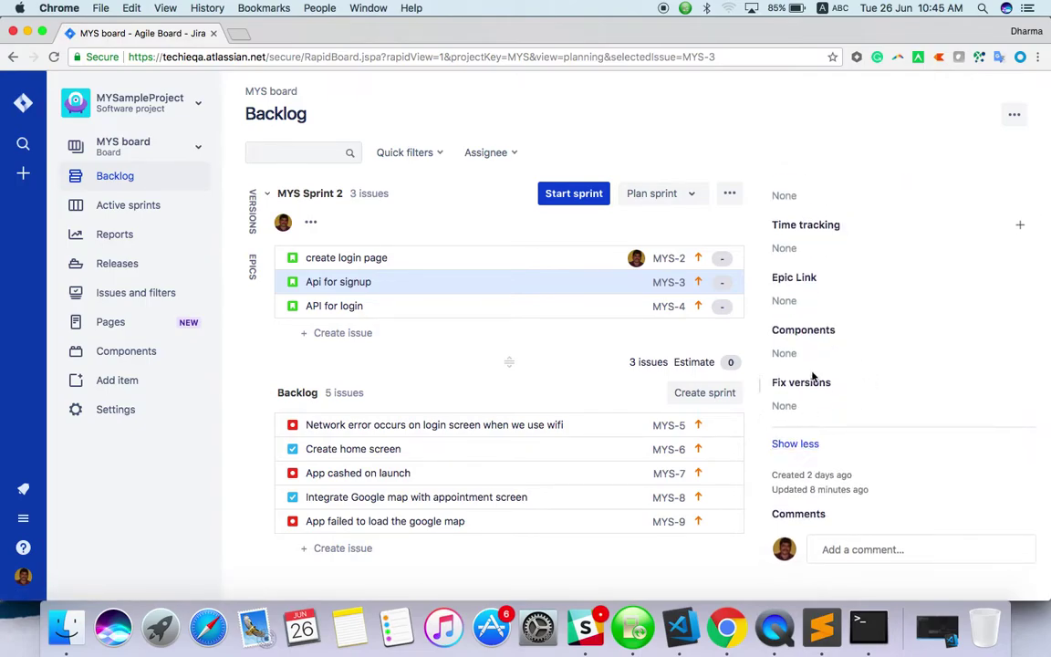
scroll(854, 248, "up", 2)
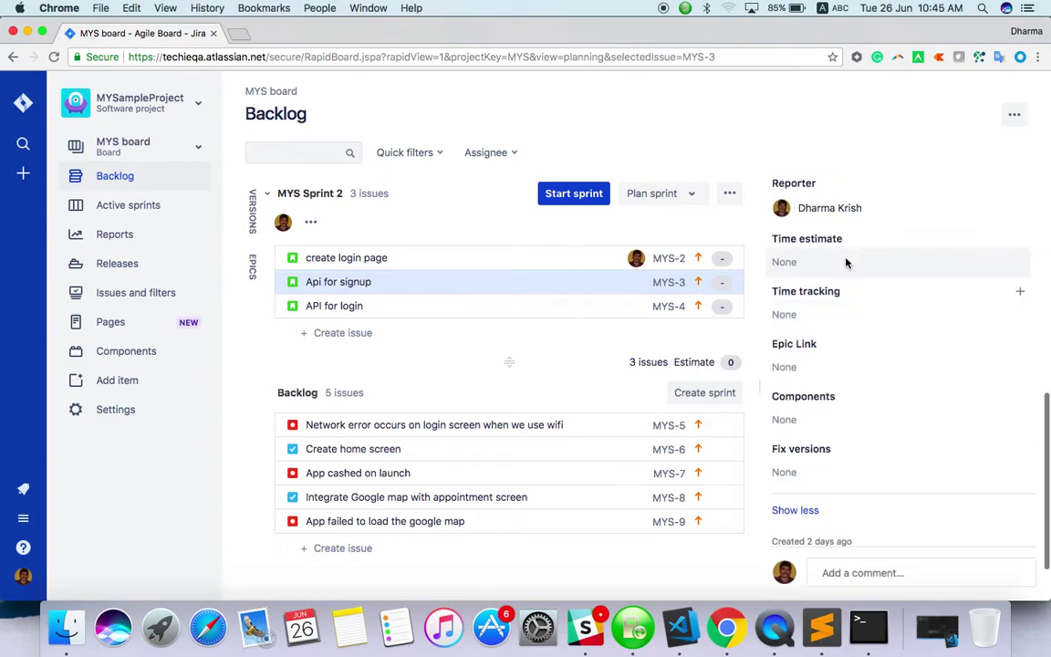
left_click(846, 261)
type("1d")
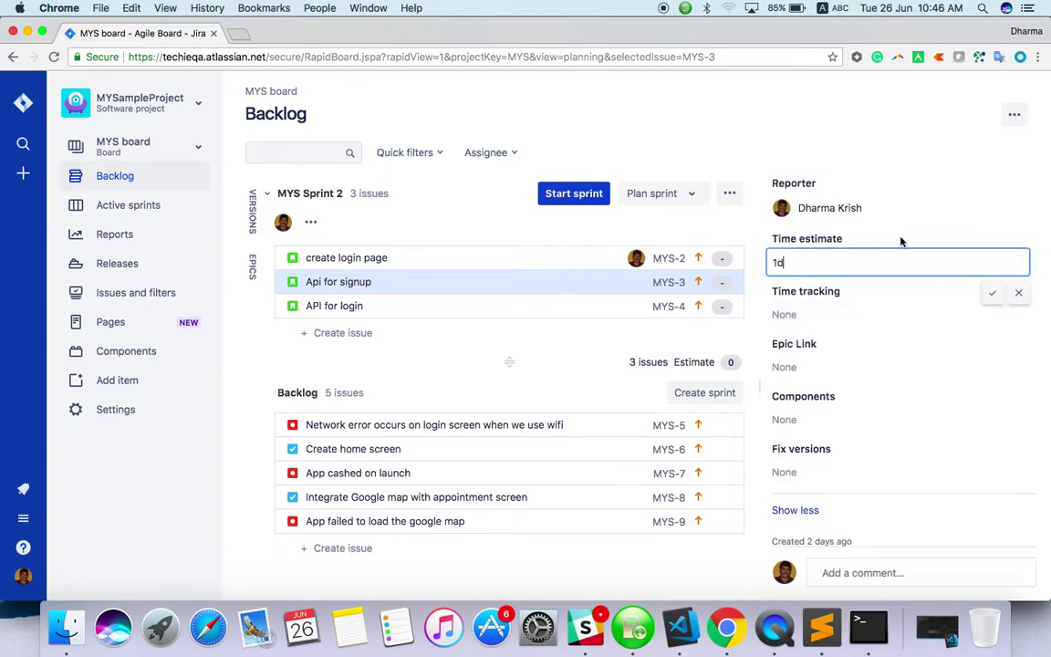
left_click(992, 293)
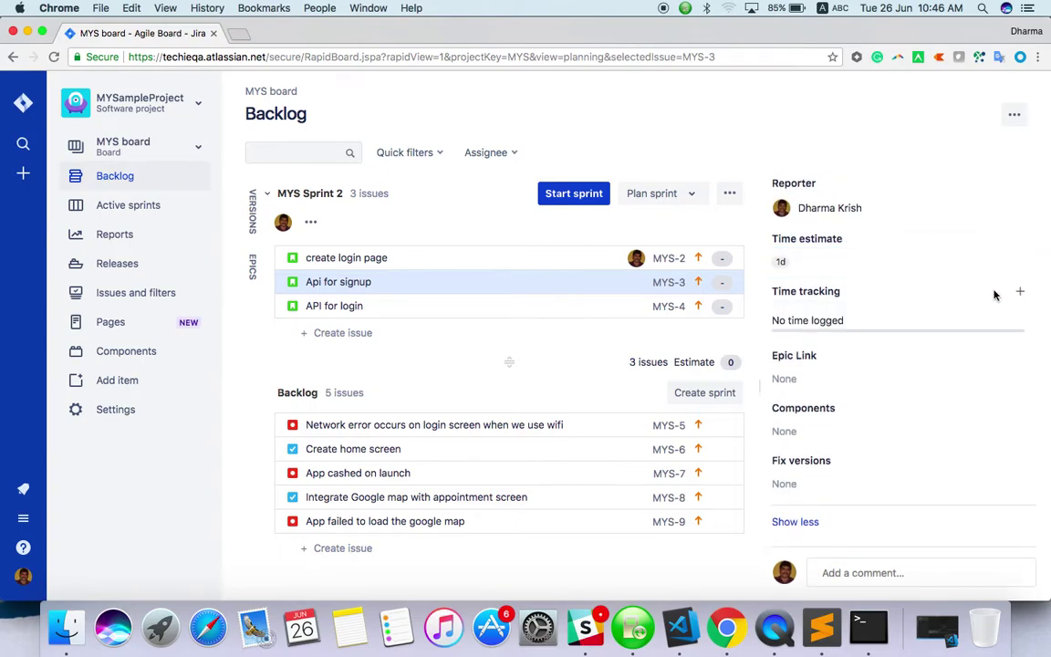
Step: Set the time estimate of the issue "API for login" (MYS-4) in MYS Sprint 2 to 2d
left_click(591, 303)
scroll(860, 361, "down", 3)
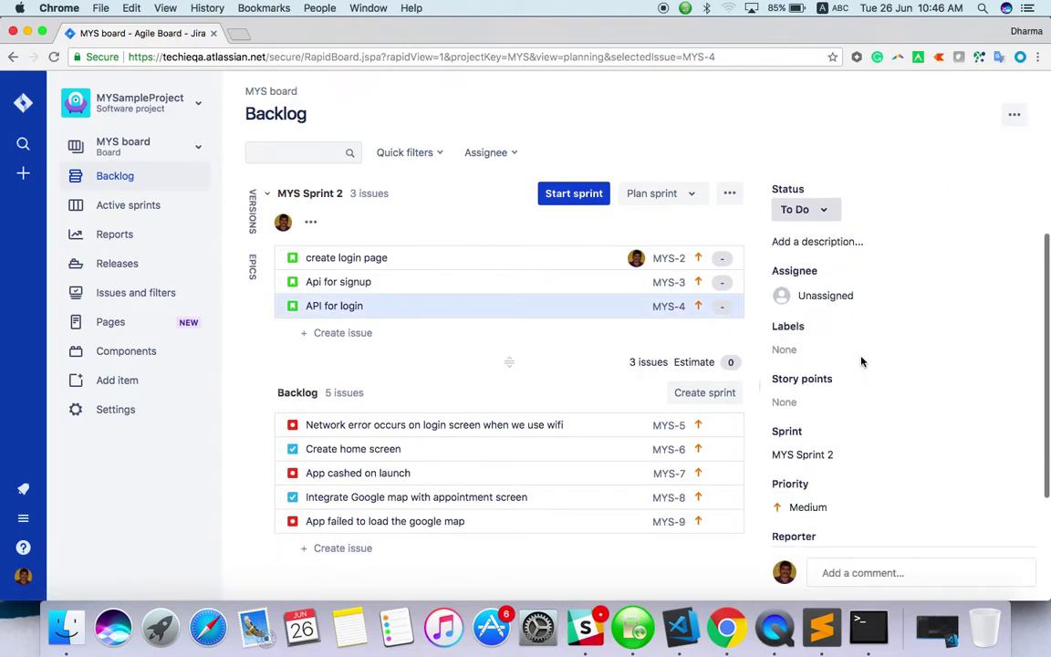
scroll(861, 361, "down", 3)
scroll(860, 362, "up", 2)
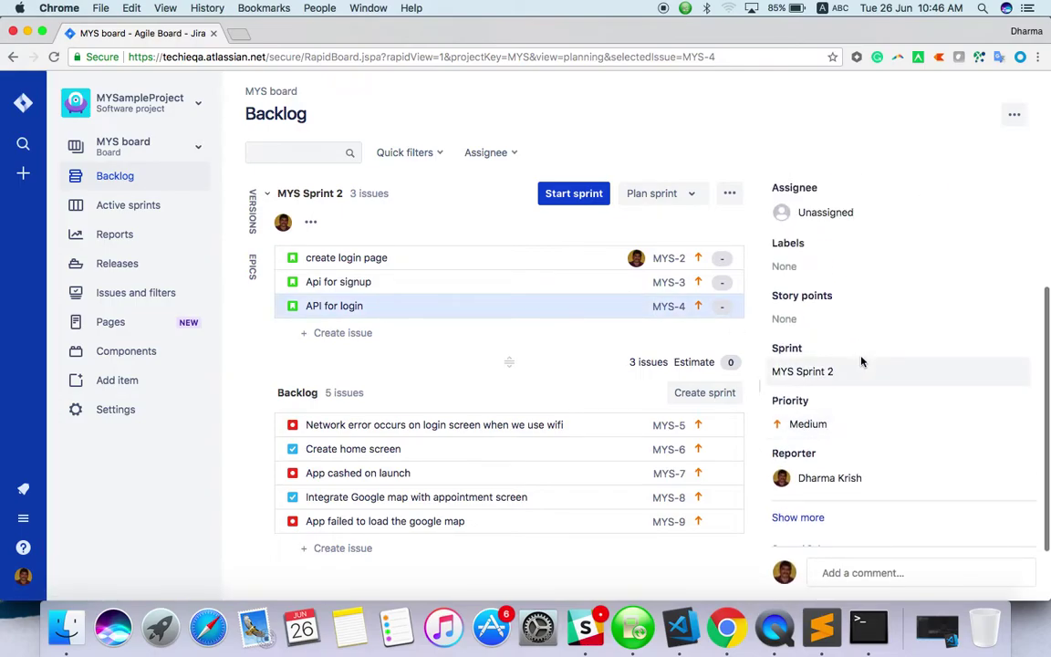
scroll(871, 406, "down", 2)
left_click(806, 443)
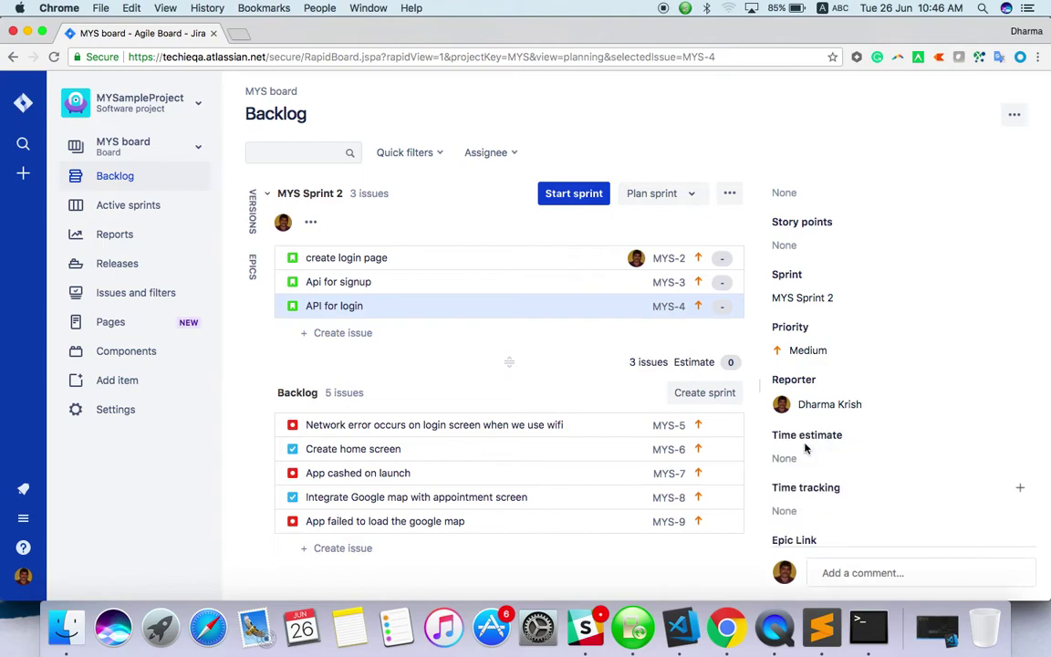
scroll(807, 447, "down", 2)
left_click(824, 369)
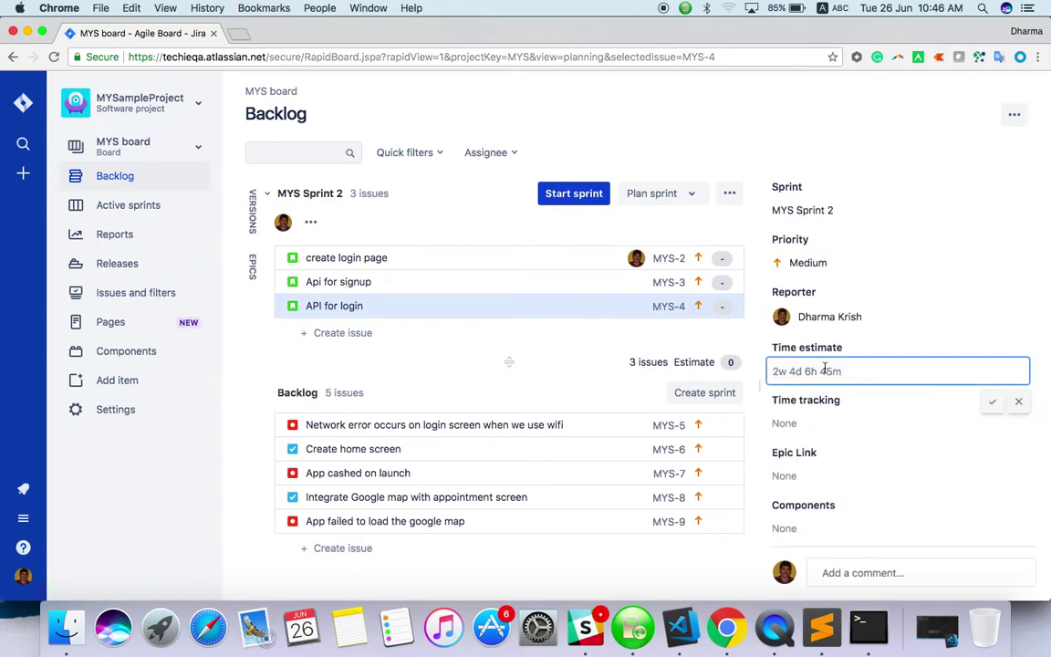
type("2d")
left_click(994, 403)
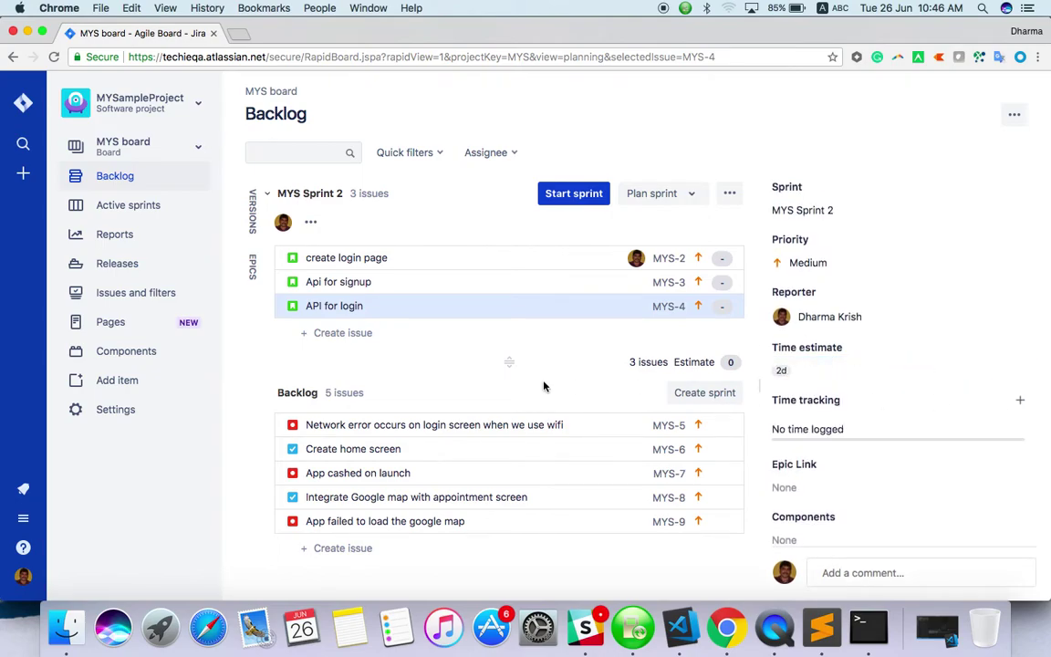
Step: Open the issue "create login page" (MYS-2) and examine its time estimate and its full set of detail fields
left_click(502, 257)
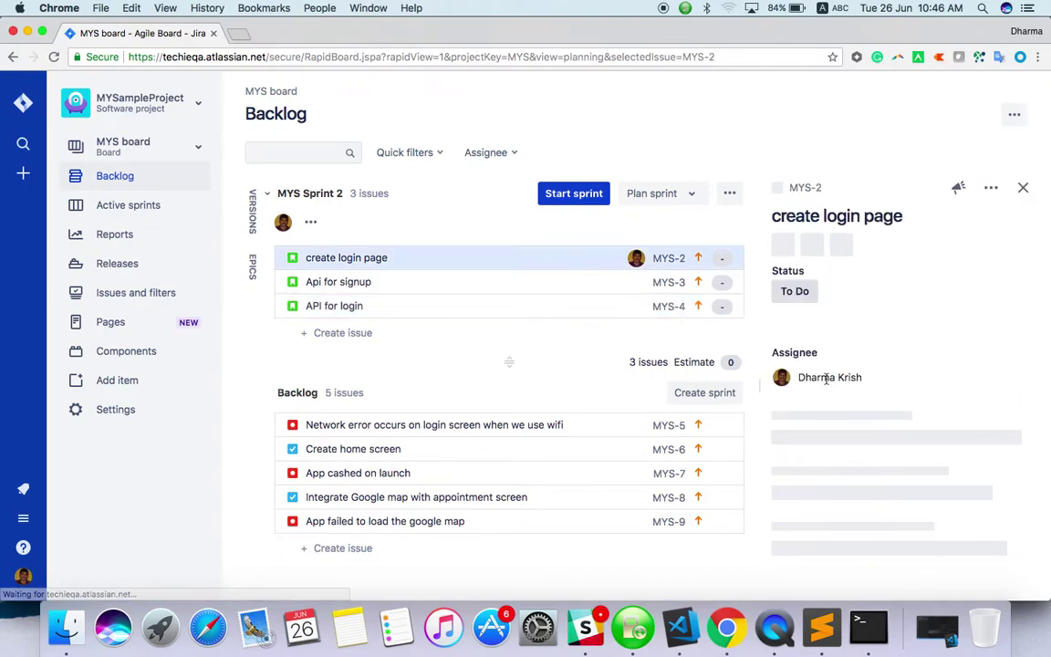
scroll(915, 453, "down", 5)
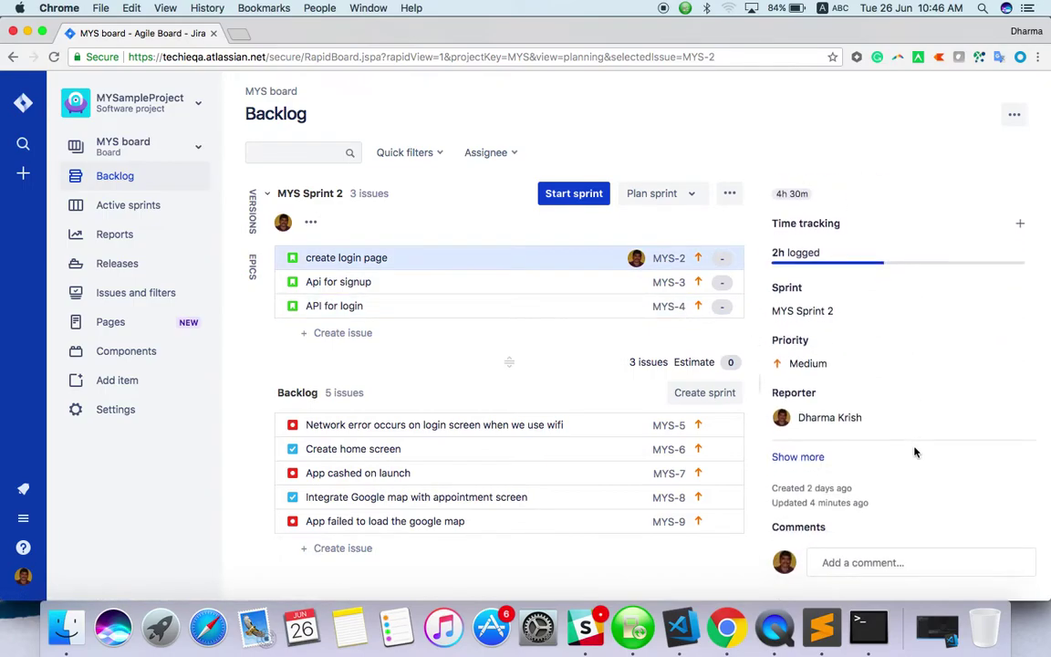
scroll(793, 394, "down", 1)
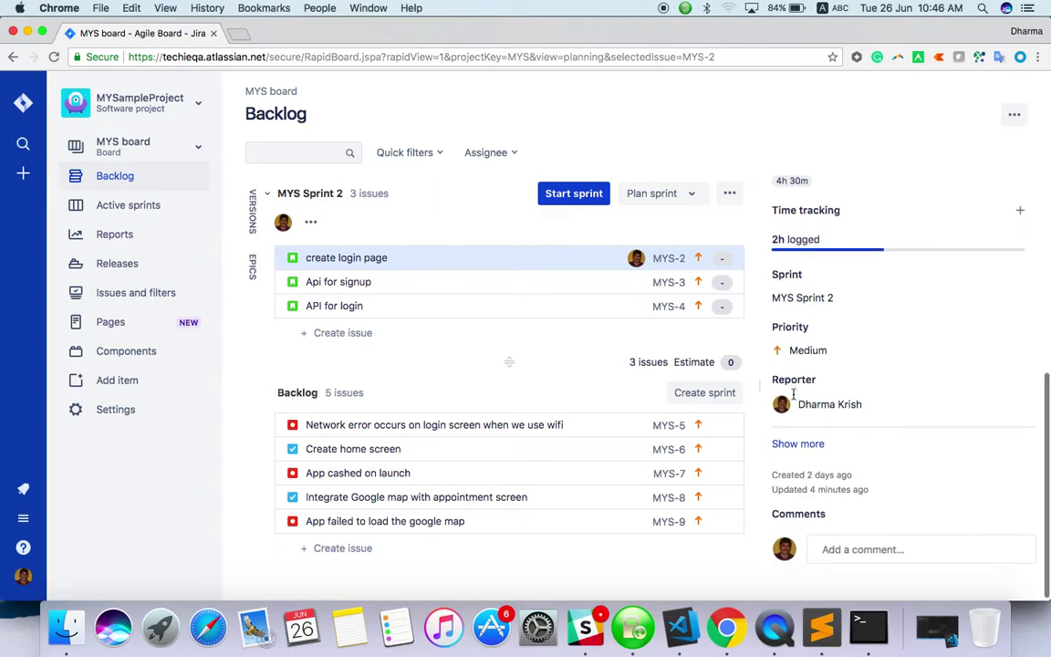
left_click(798, 443)
scroll(798, 451, "down", 3)
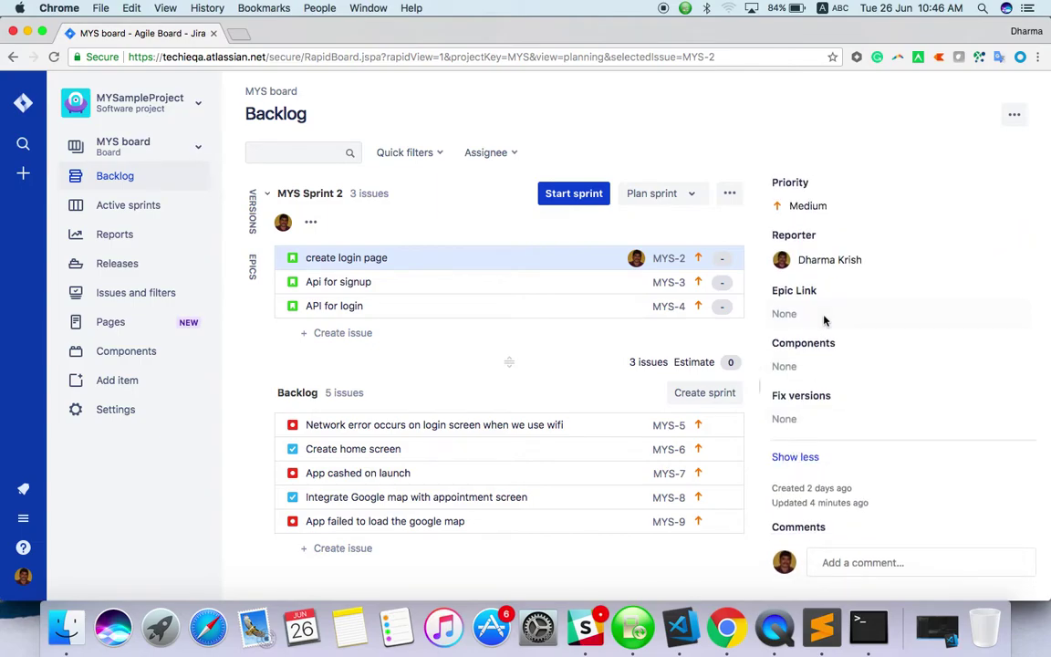
scroll(828, 312, "up", 2)
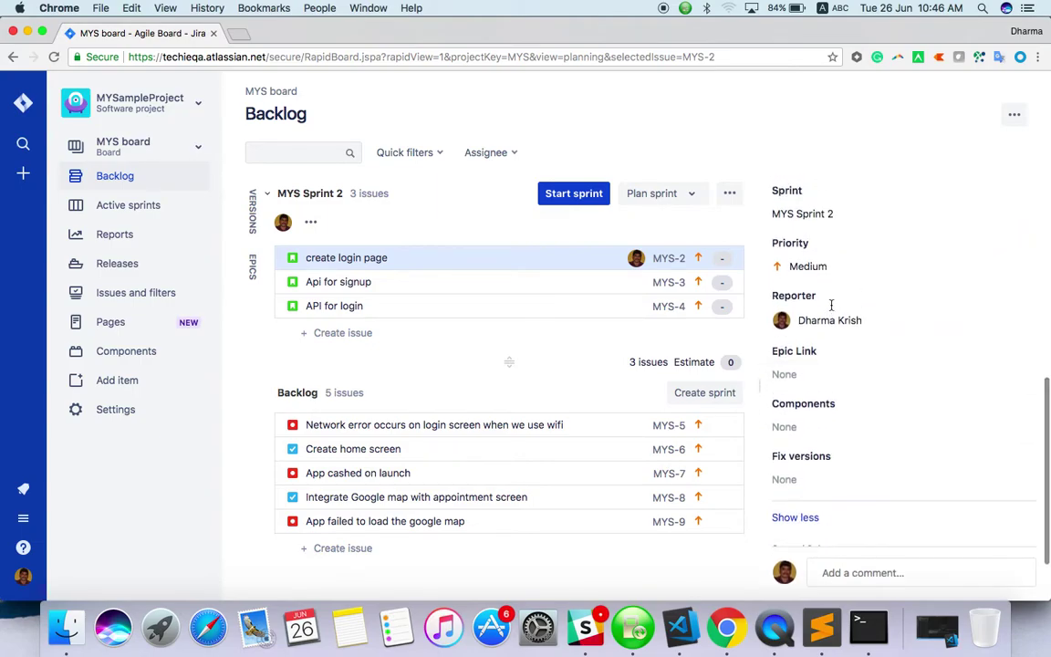
scroll(831, 307, "down", 2)
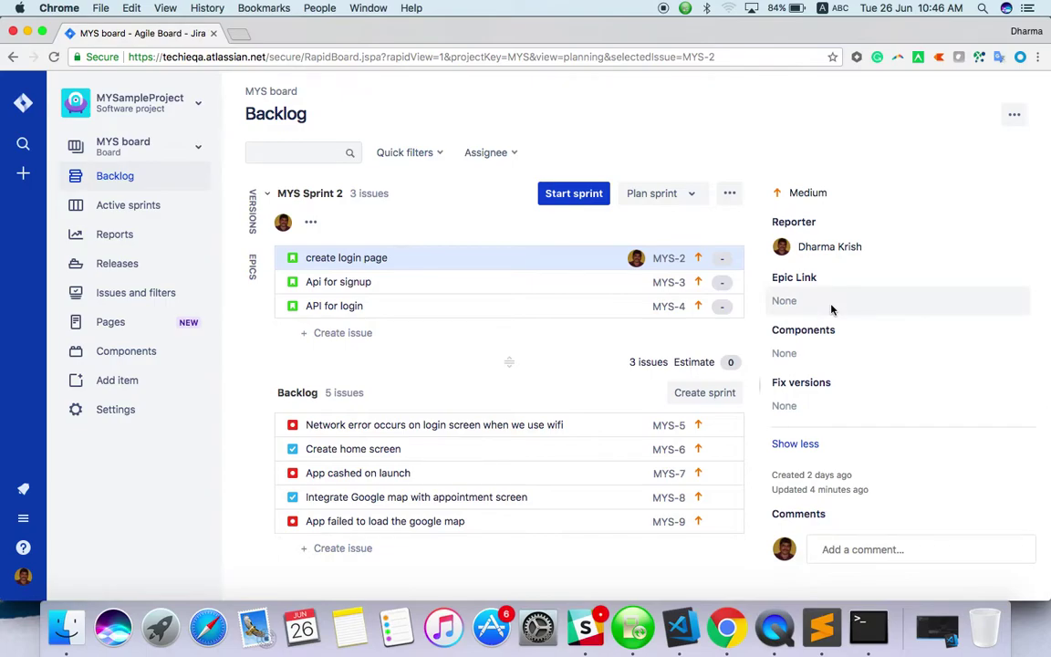
scroll(876, 327, "up", 5)
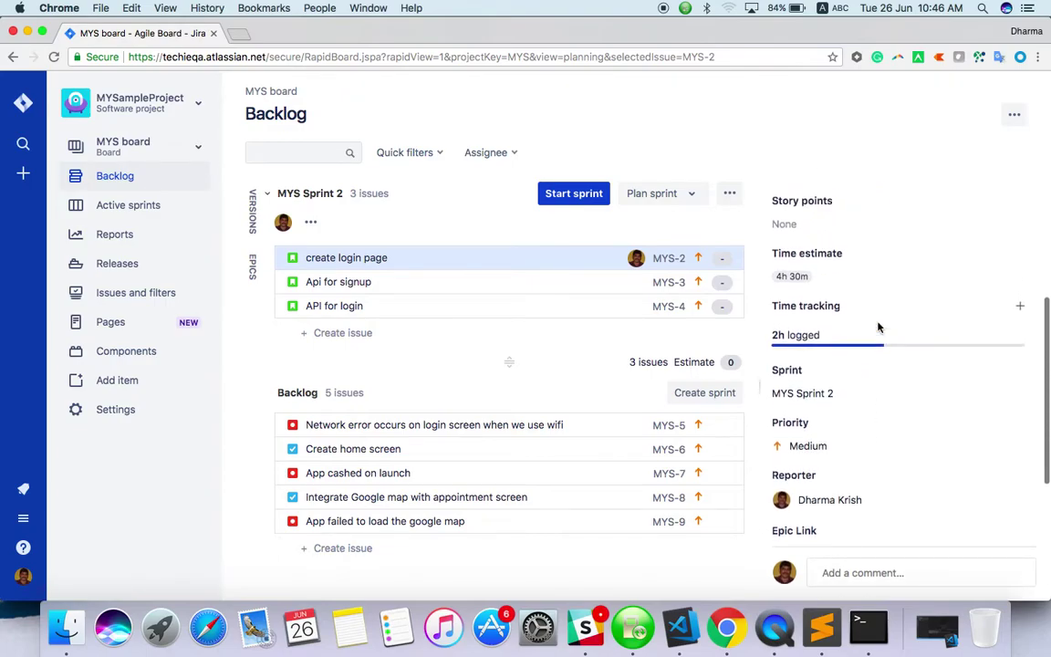
scroll(879, 326, "up", 1)
scroll(885, 278, "up", 5)
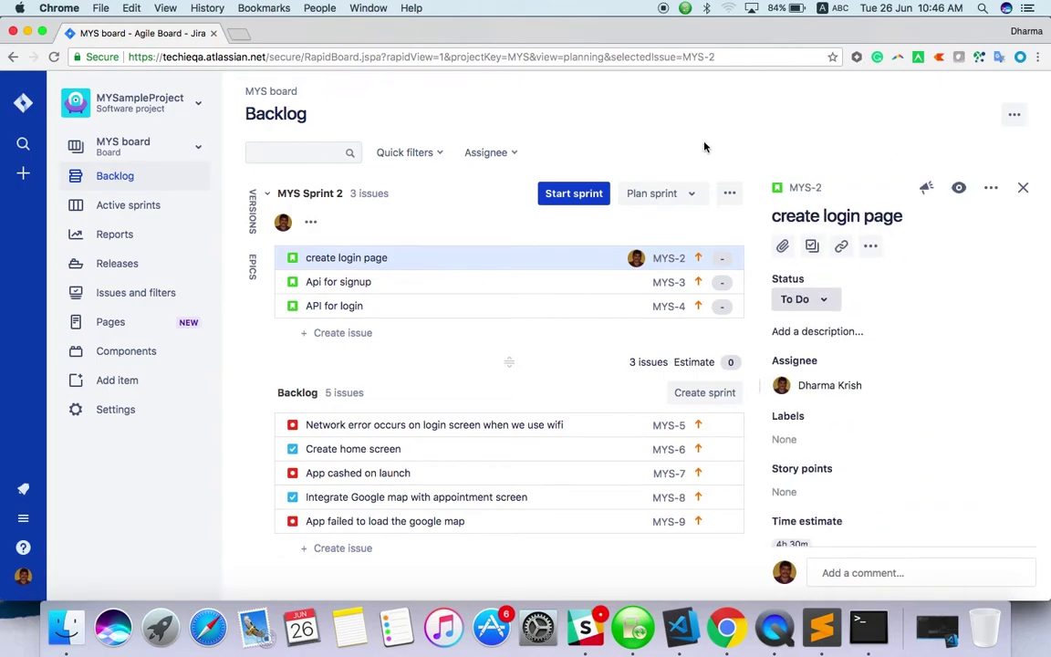
Step: Start MYS Sprint 2 under the name "Release 2" with a duration of 1 week
left_click(574, 193)
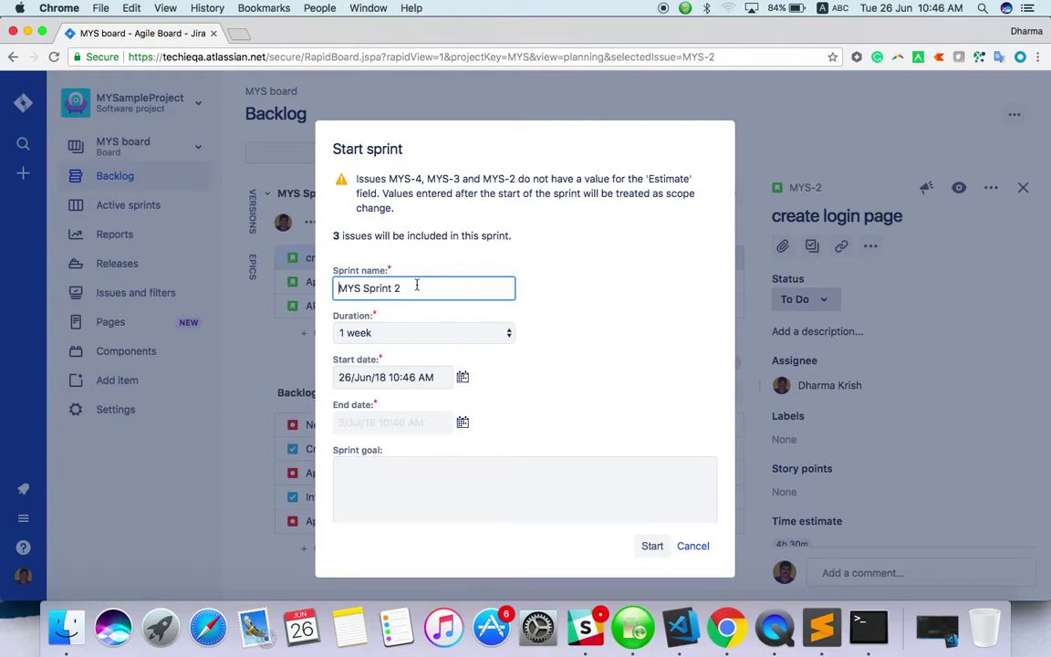
left_click_drag(504, 287, 300, 294)
type("Rel")
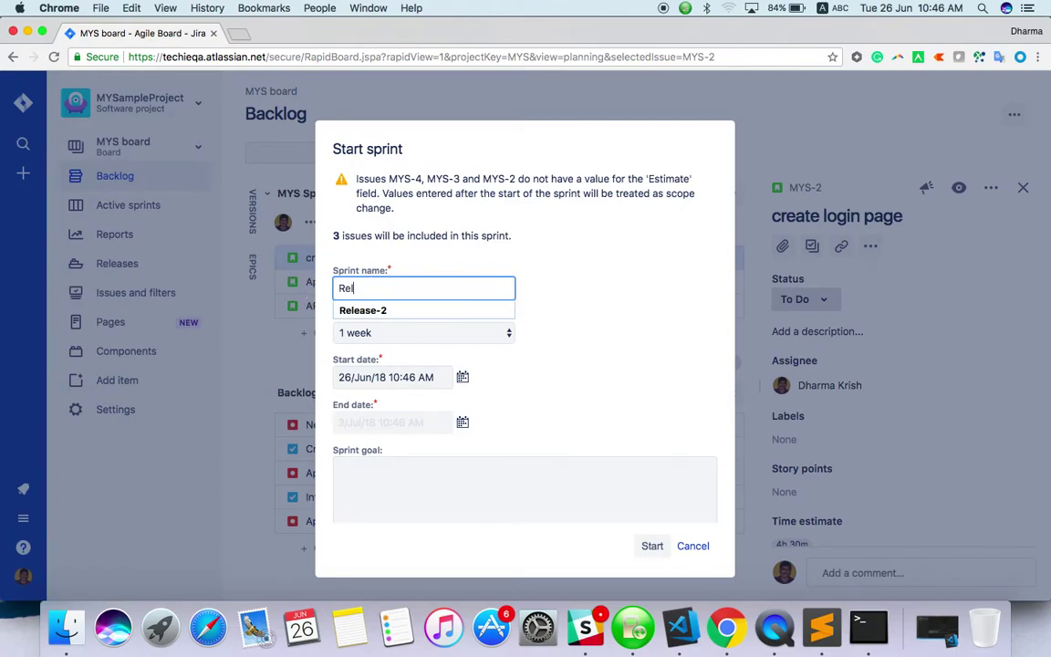
type("ease 2")
key("Tab")
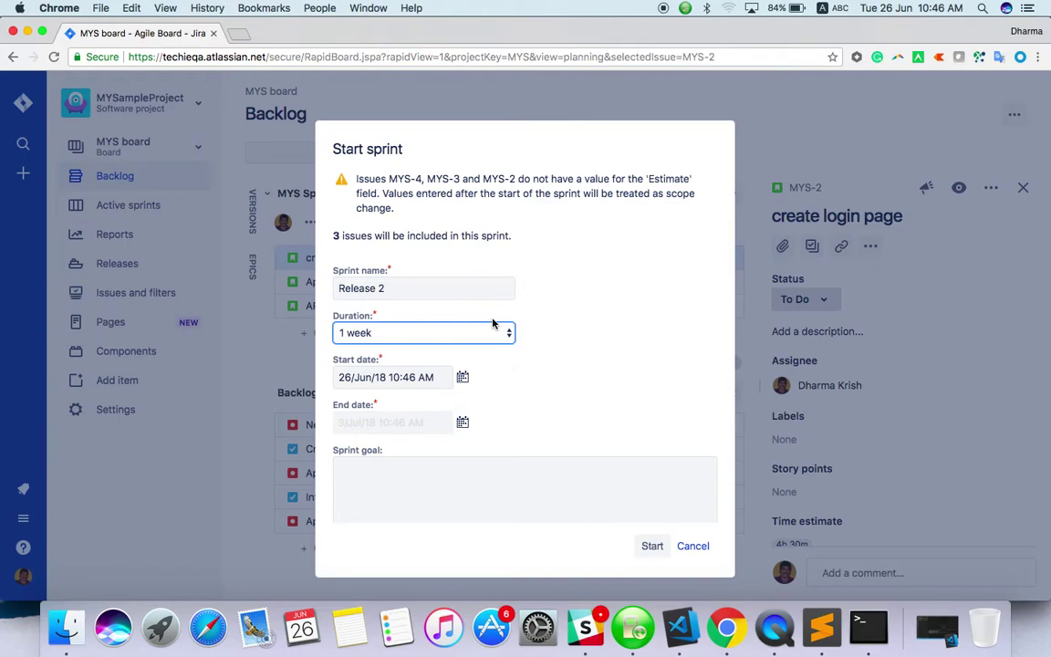
left_click(594, 333)
left_click(651, 546)
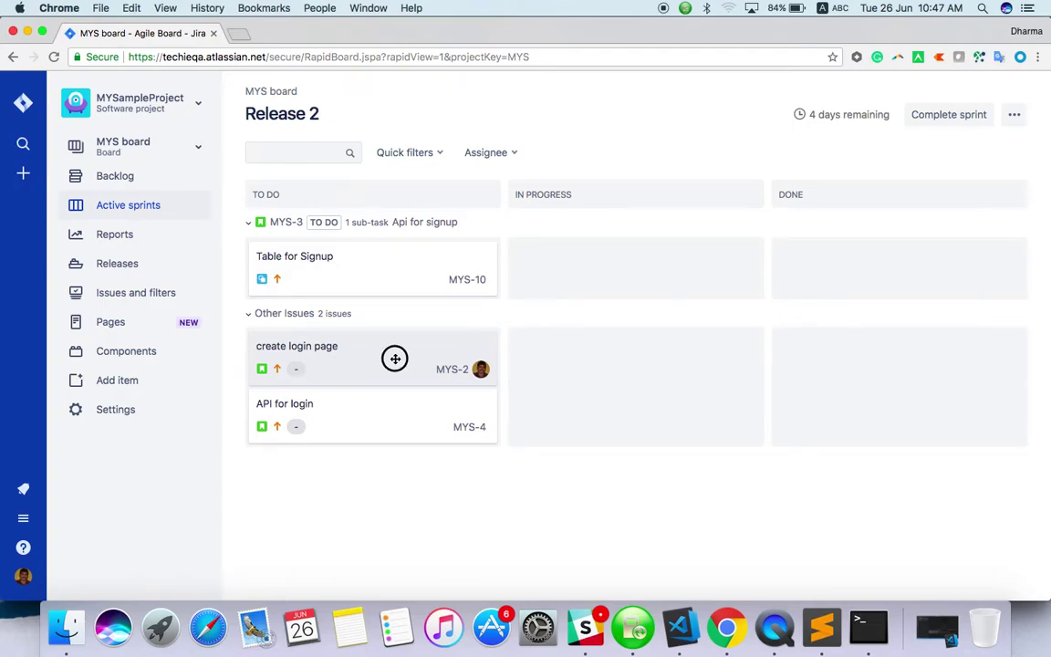
Step: Move the issue "create login page" (MYS-2) to In Progress on the Release 2 board
left_click(396, 359)
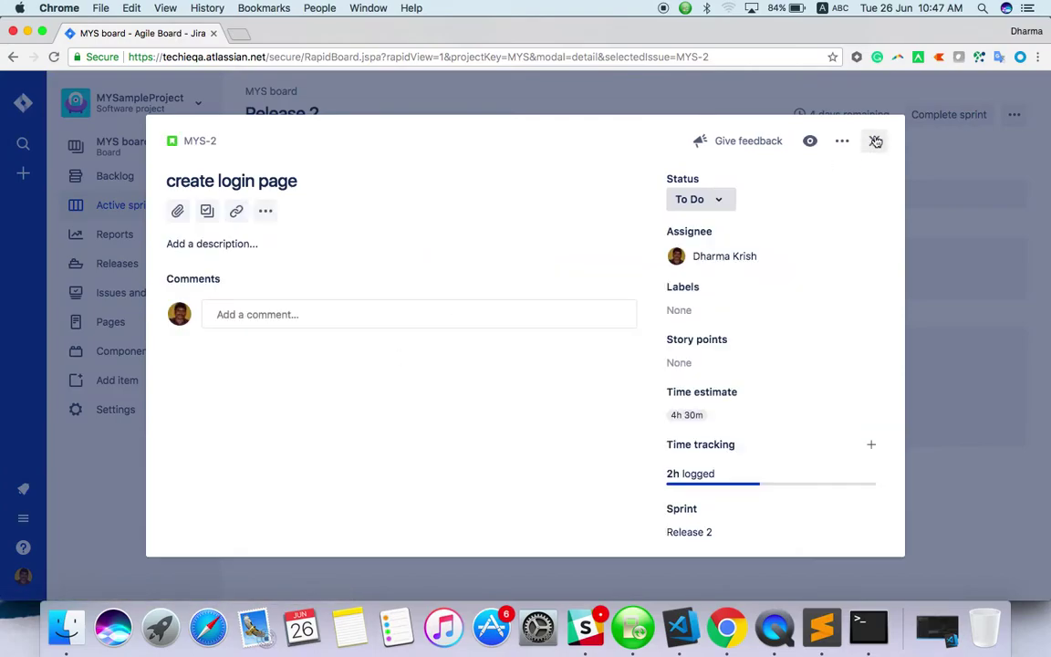
left_click(876, 141)
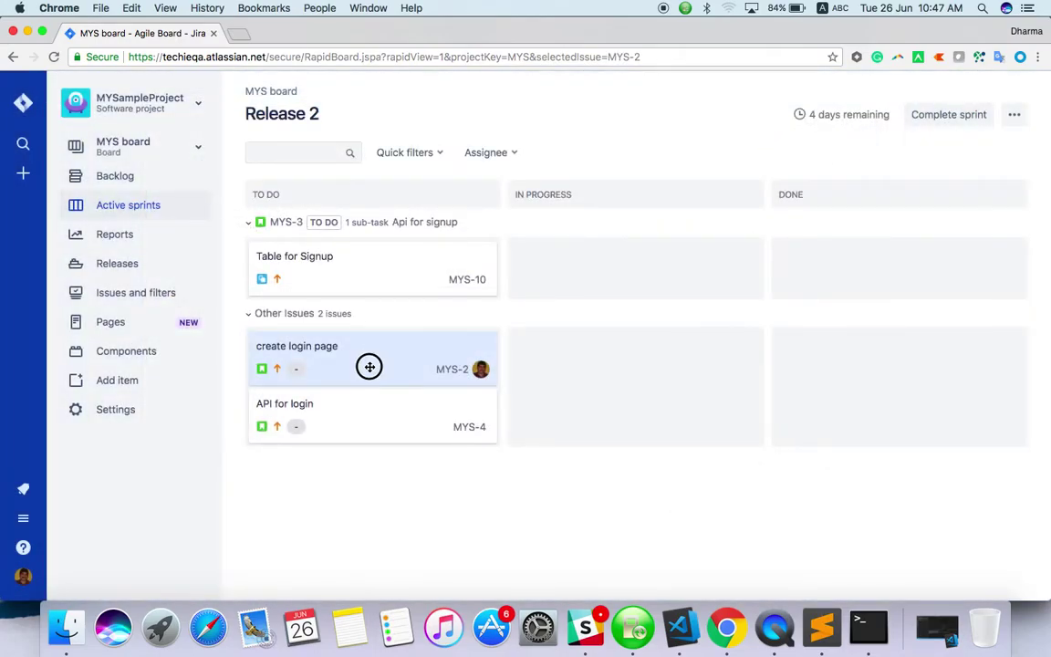
left_click_drag(369, 367, 638, 375)
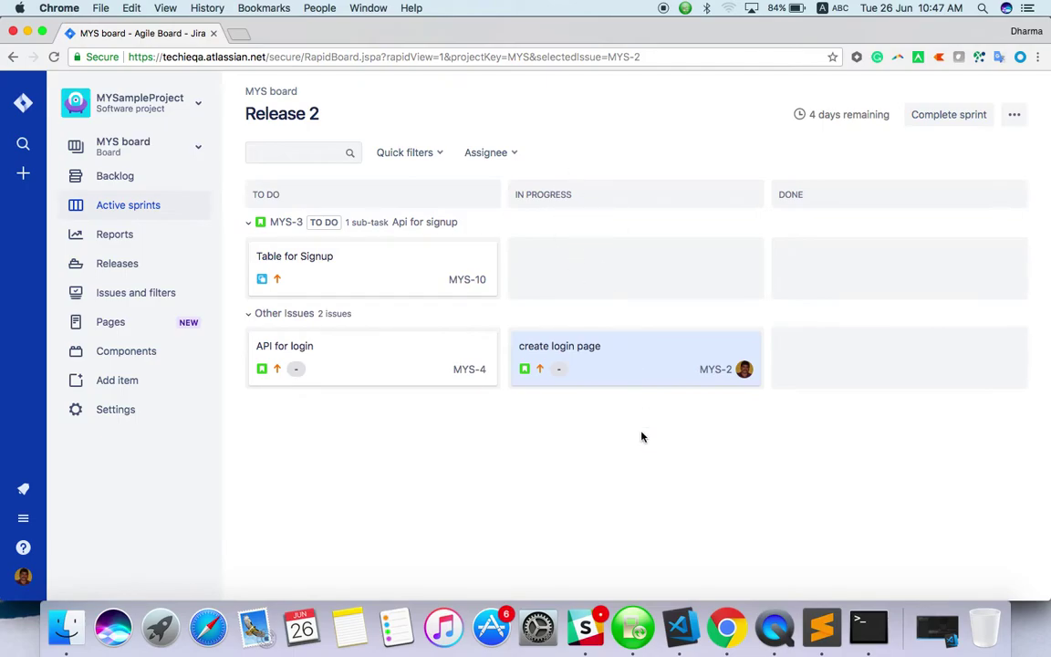
Step: Add the comment "Done" to the issue "create login page" (MYS-2) and save it
left_click(622, 369)
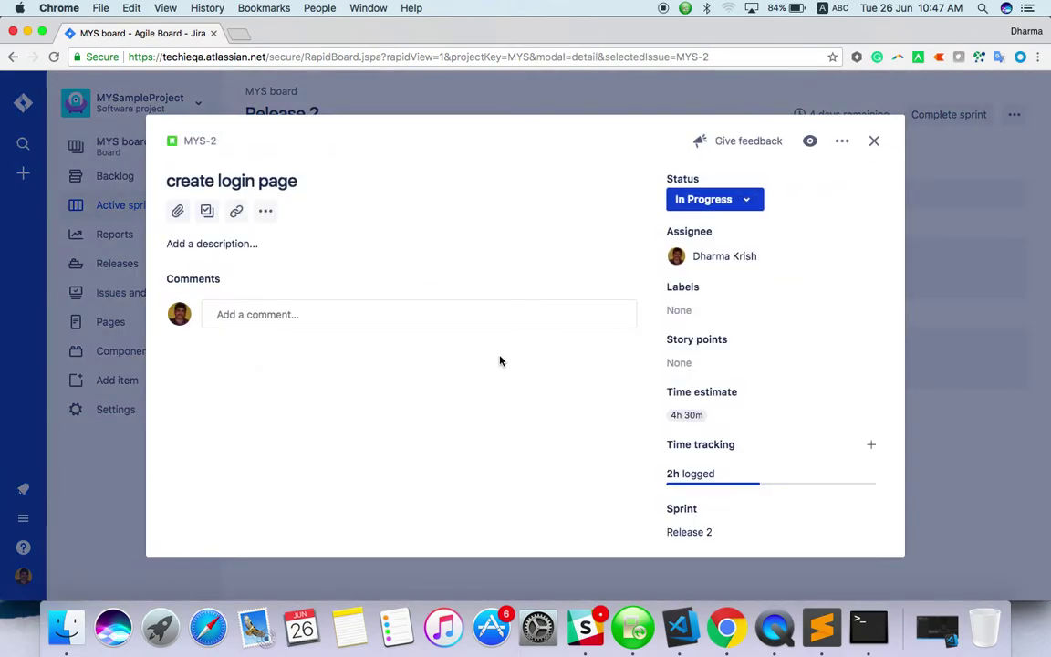
left_click(363, 319)
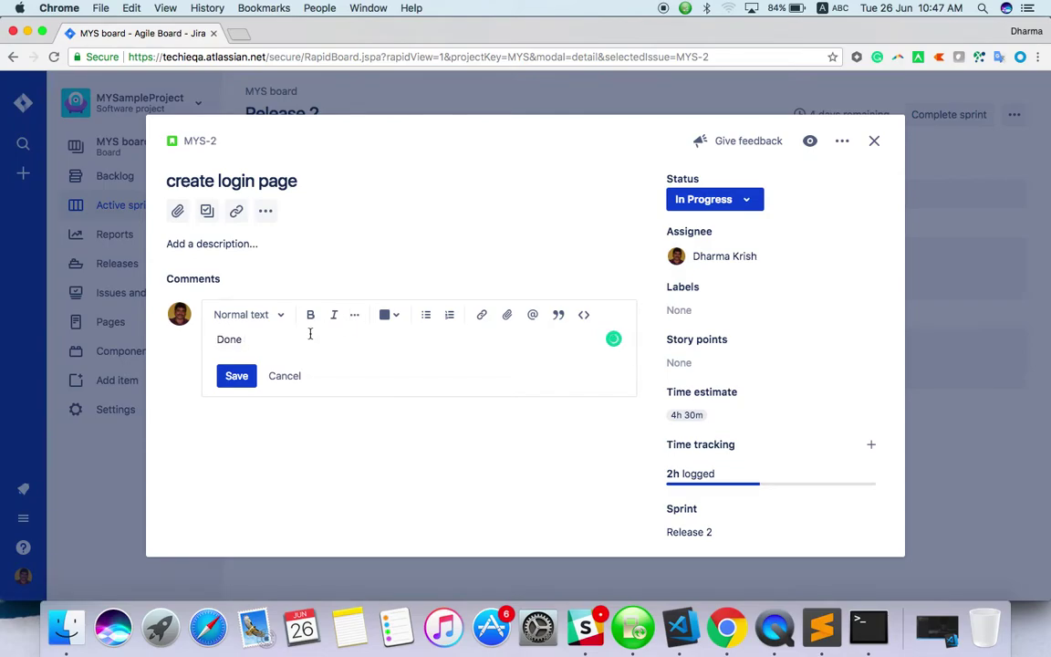
left_click(244, 376)
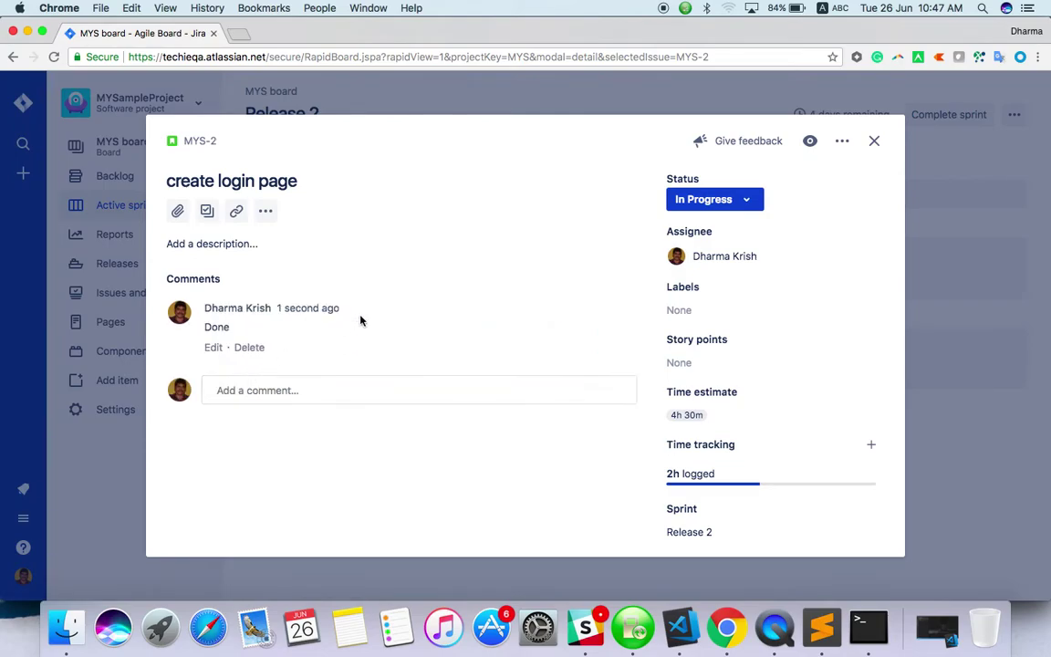
Step: Close the details of "create login page" (MYS-2) and move the issue from In Progress to Done
left_click(754, 202)
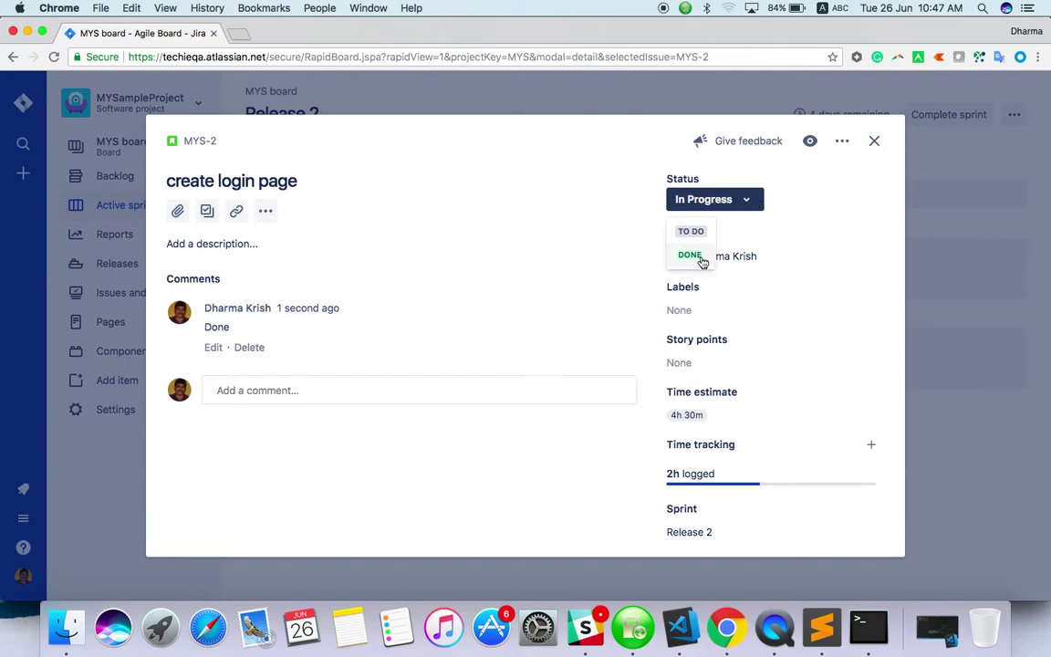
left_click(875, 141)
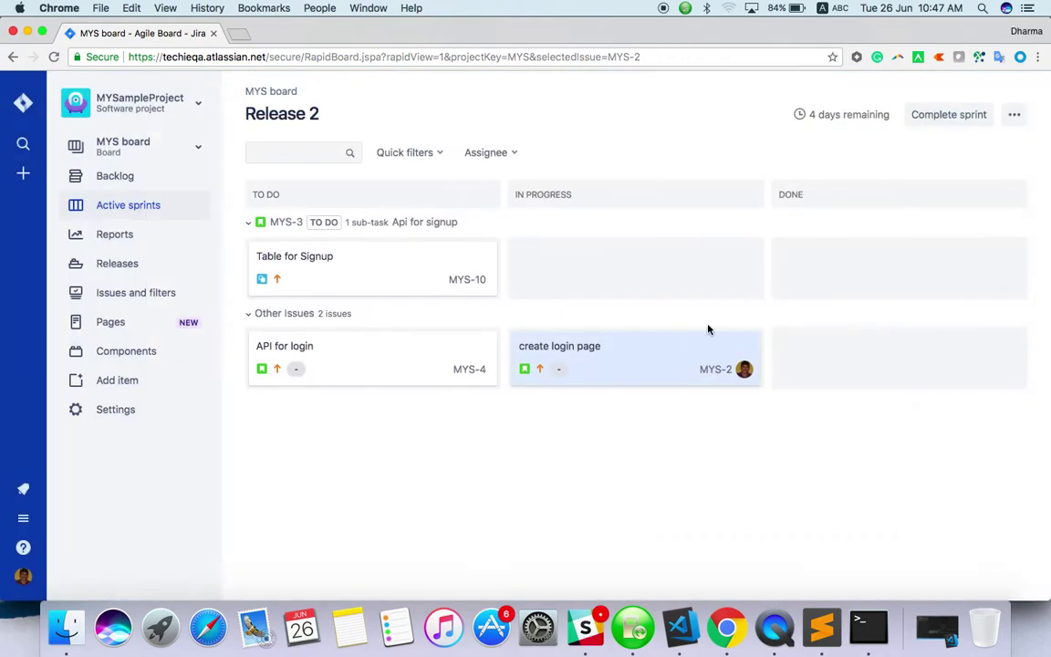
left_click_drag(654, 357, 889, 356)
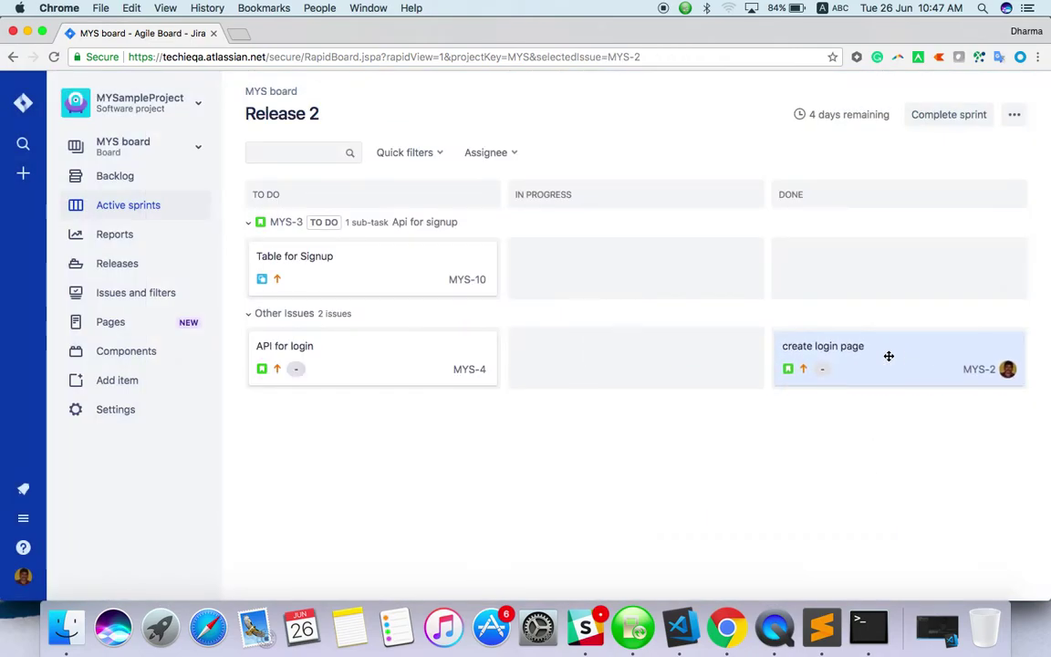
left_click(963, 114)
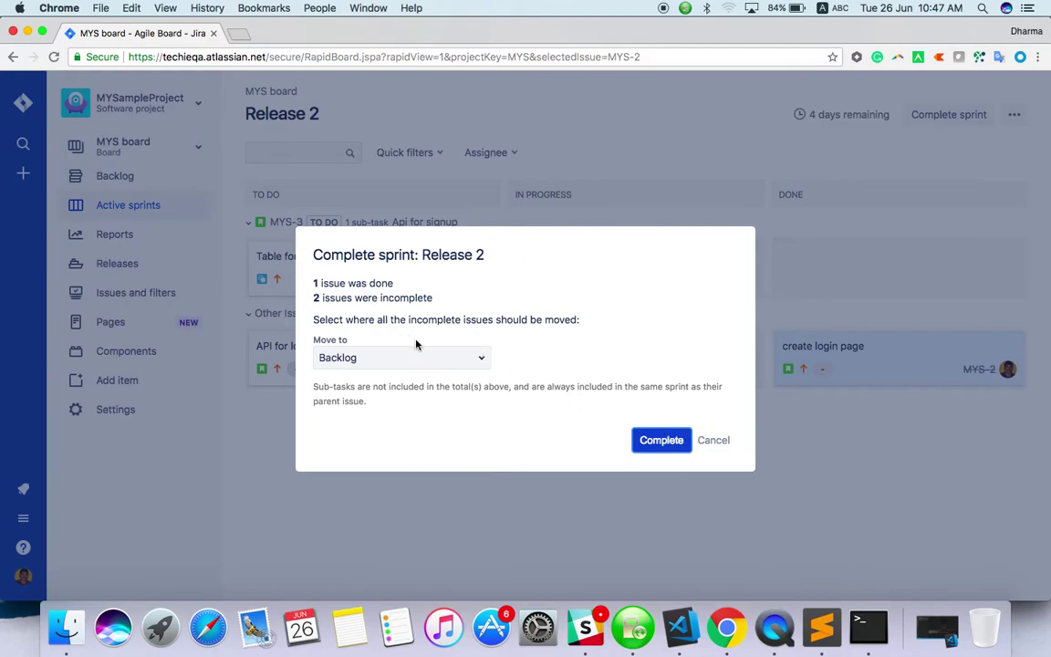
left_click(480, 357)
left_click(534, 357)
left_click(713, 440)
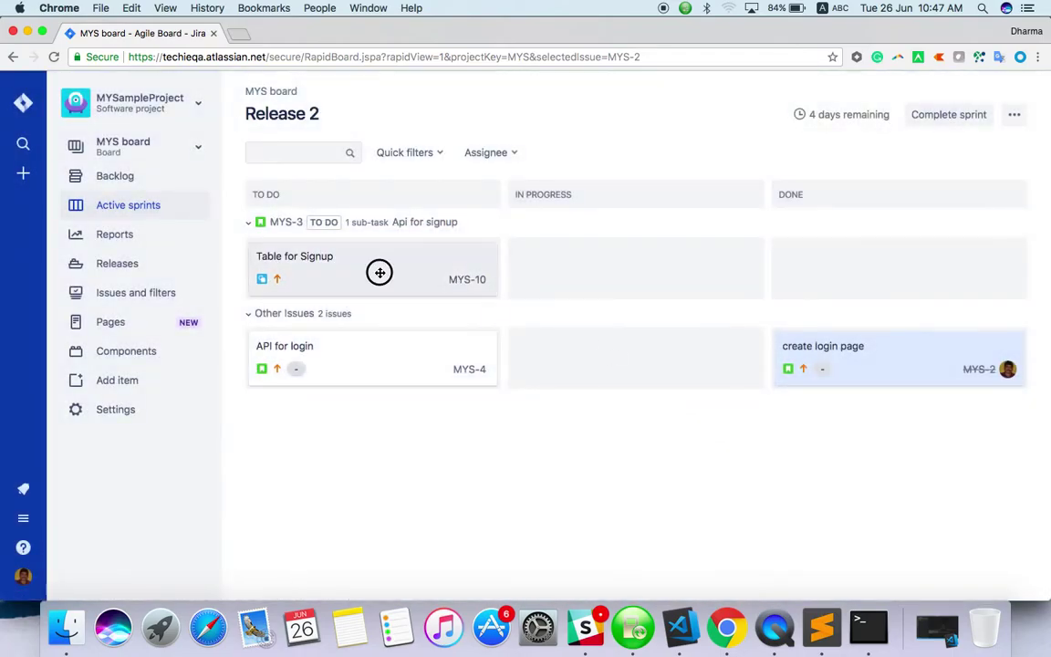
Step: Move the sub-task "Table for Signup" (MYS-10) from To Do to In Progress
left_click_drag(378, 272, 565, 258)
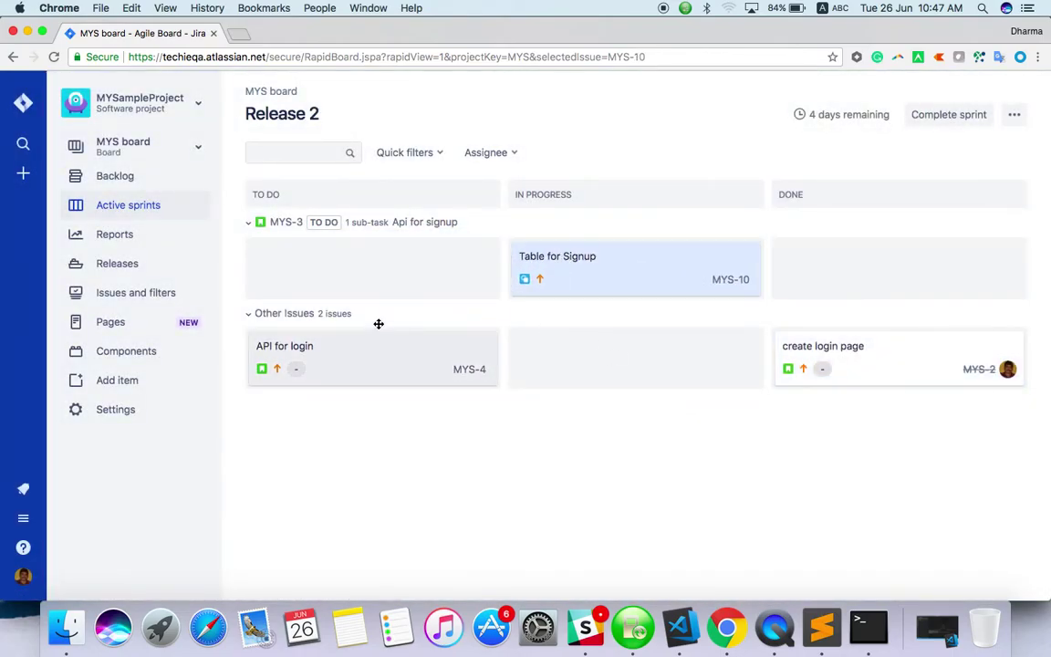
left_click(438, 153)
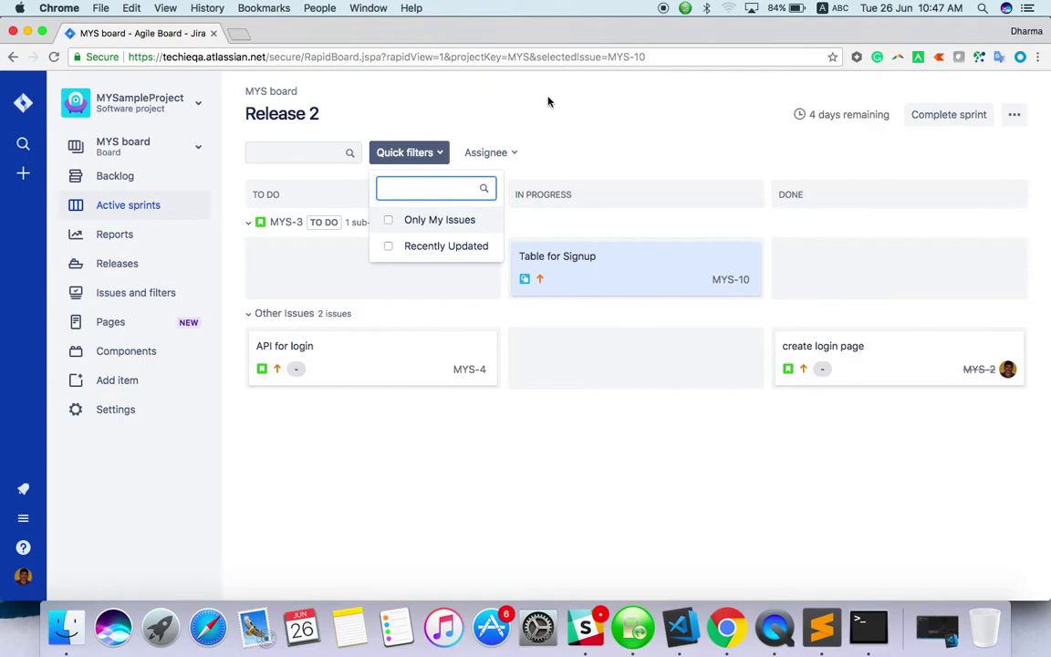
left_click(495, 95)
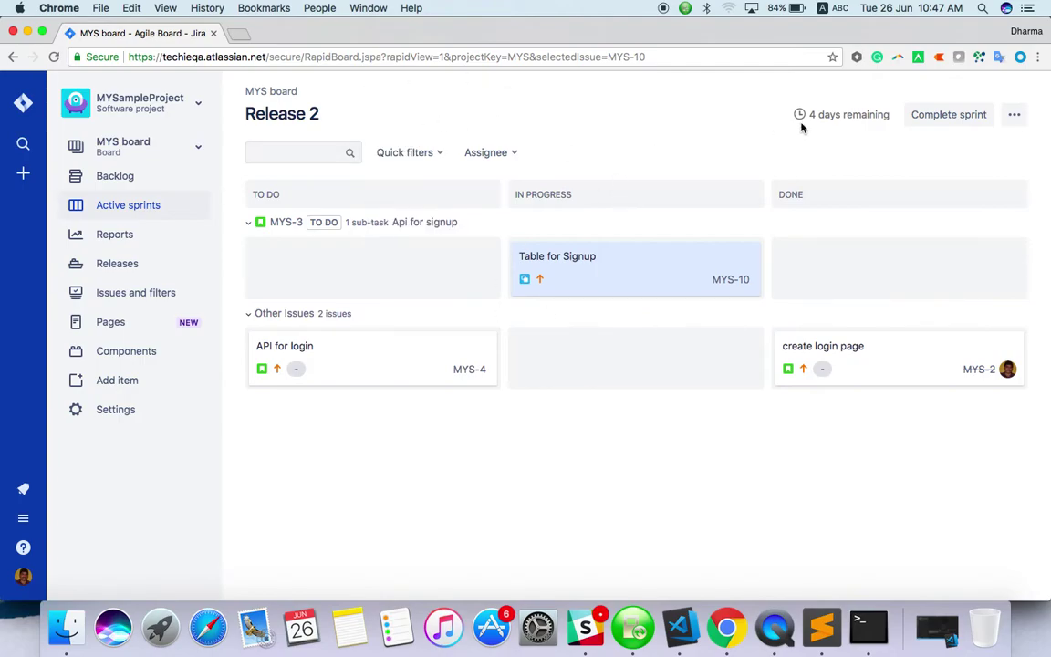
mouse_move(818, 132)
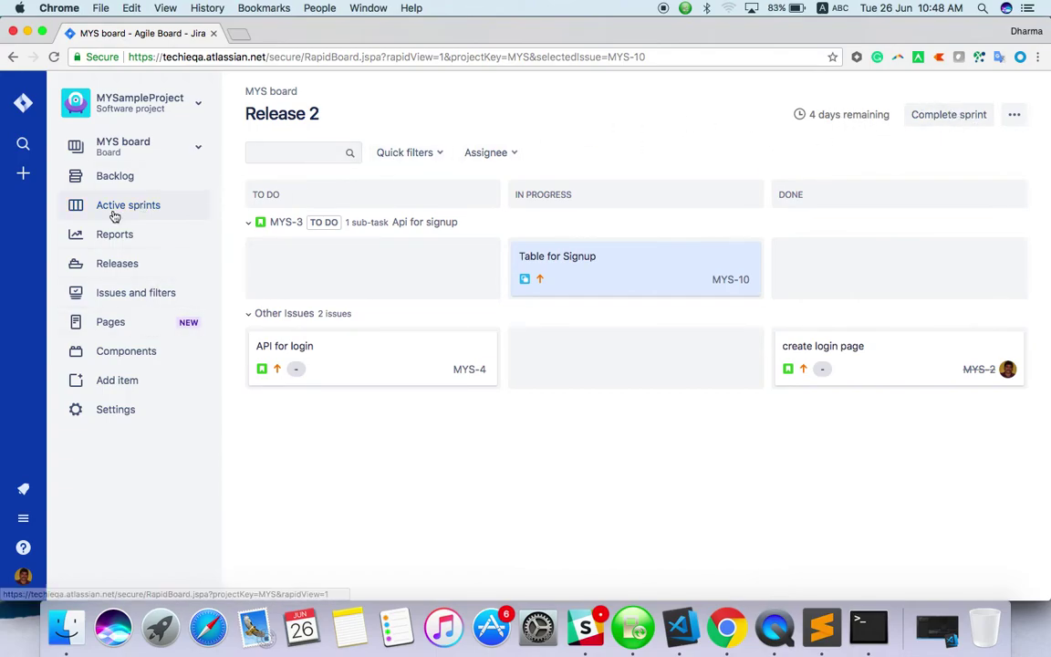
Step: Create a new empty sprint in the MYS board's backlog and return to the active sprint board
left_click(128, 180)
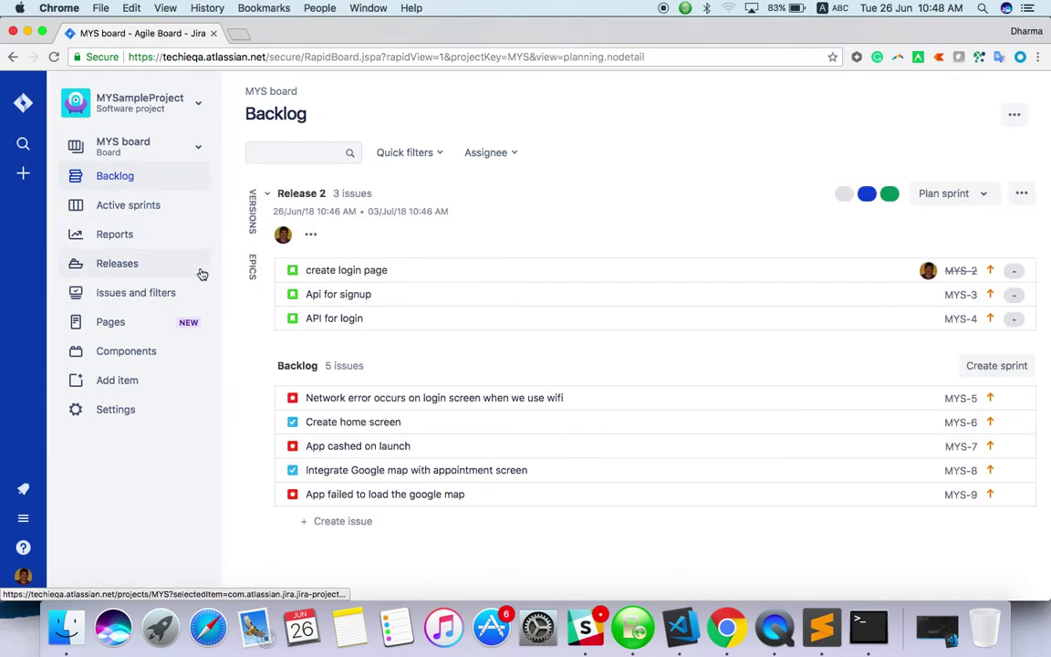
left_click(999, 366)
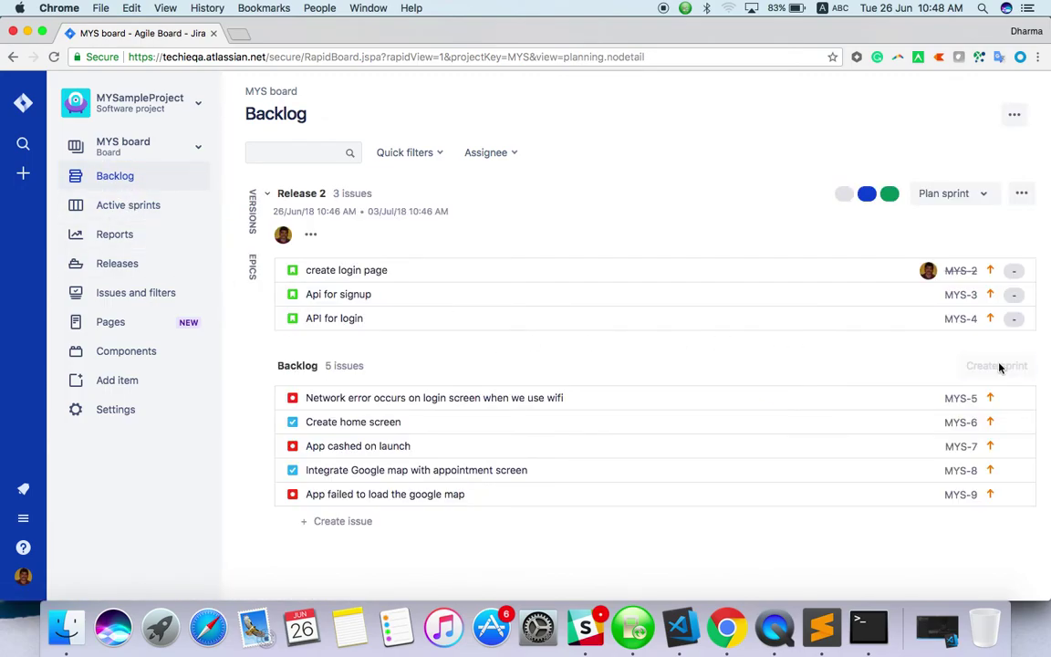
scroll(785, 418, "down", 2)
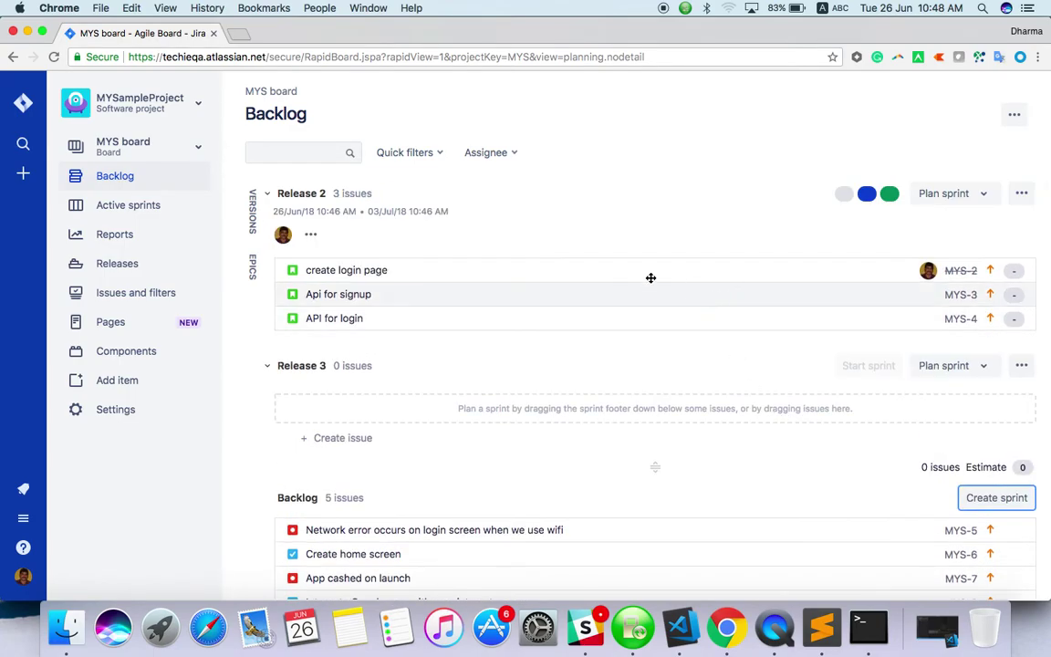
left_click(137, 208)
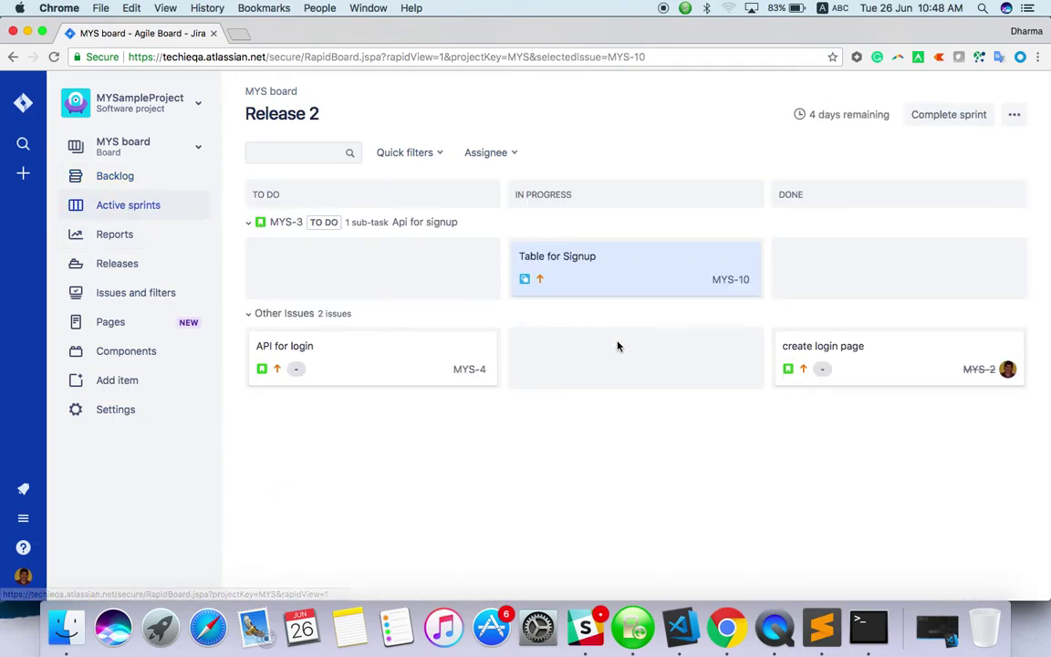